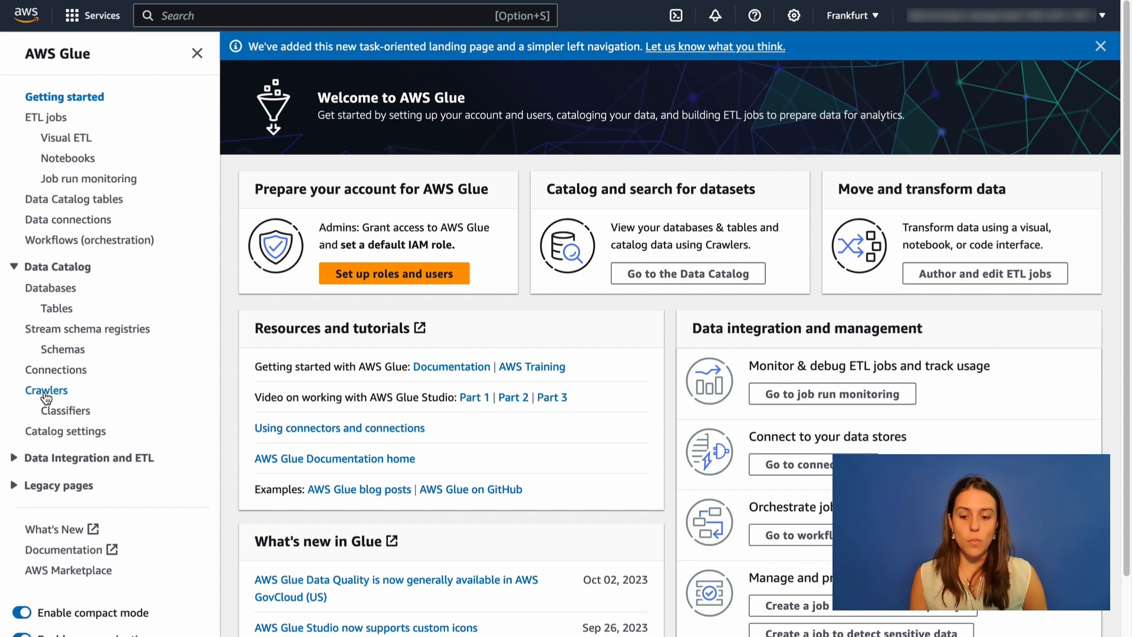
Start a new Glue crawler with the name "test" and the description "test", and continue to its data sources.
{"action": "left_click", "coordinate": [46, 391]}
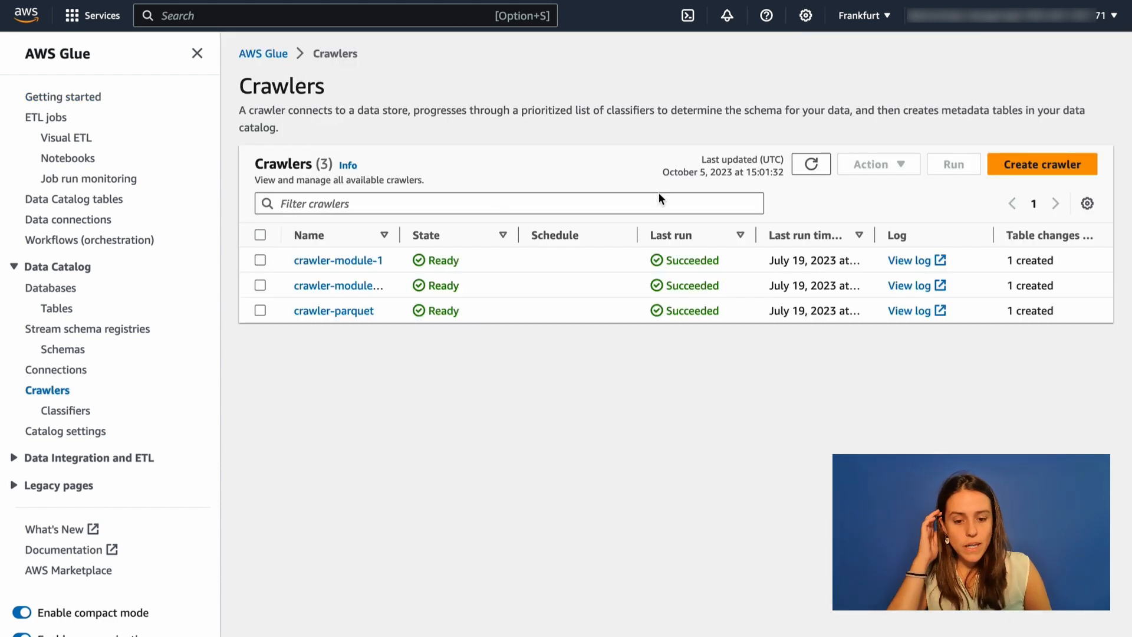
{"action": "left_click", "coordinate": [1041, 165]}
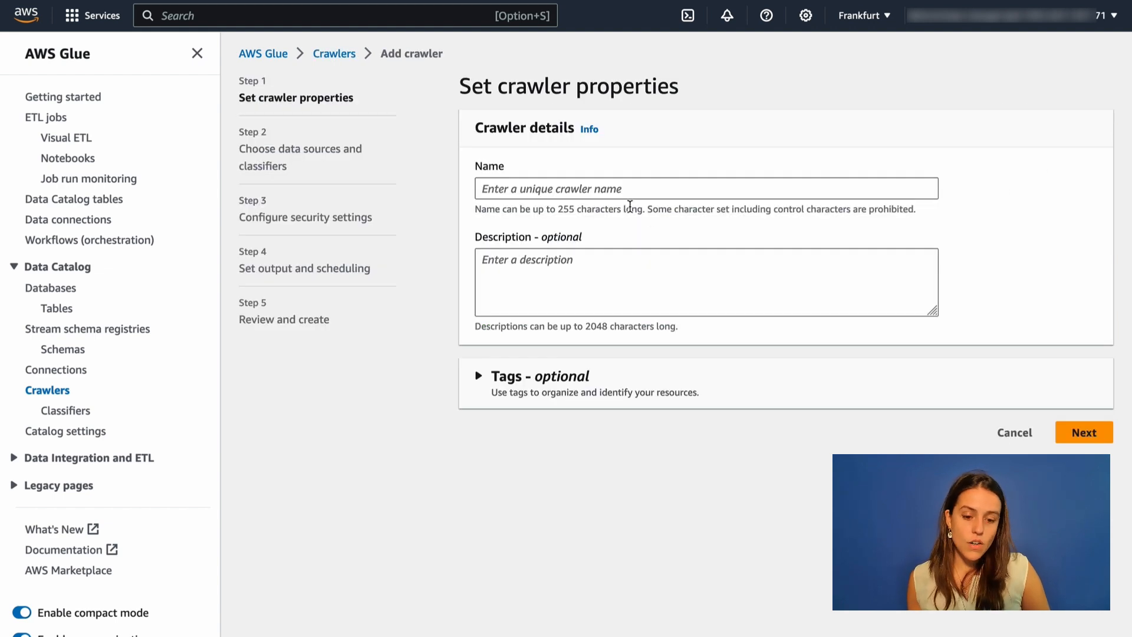
{"action": "left_click", "coordinate": [612, 189]}
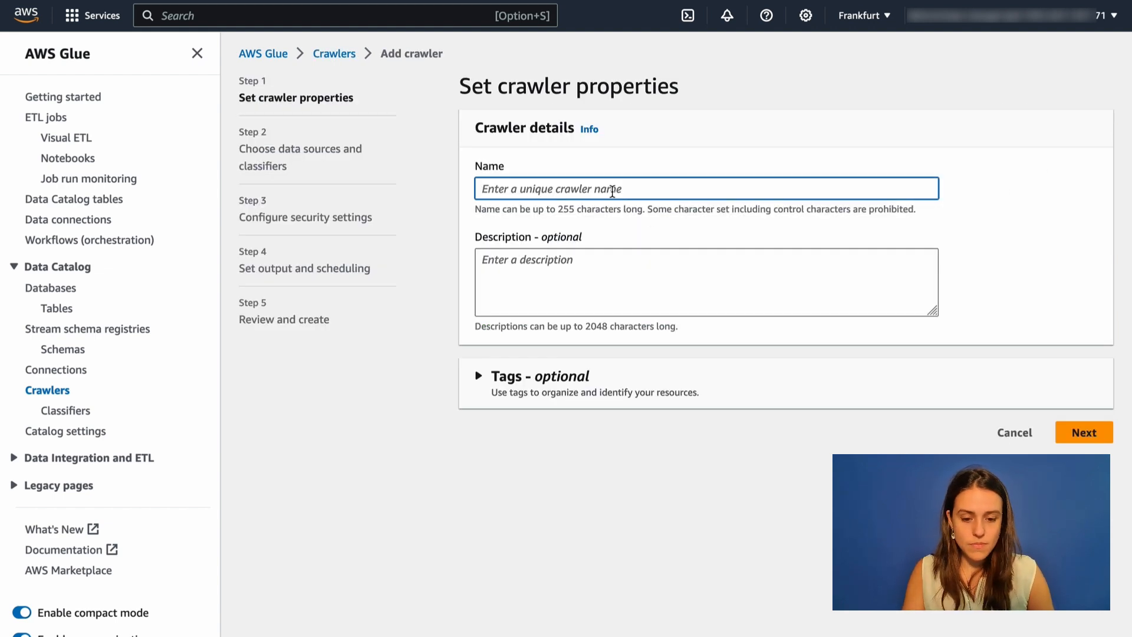
{"action": "type", "text": "test"}
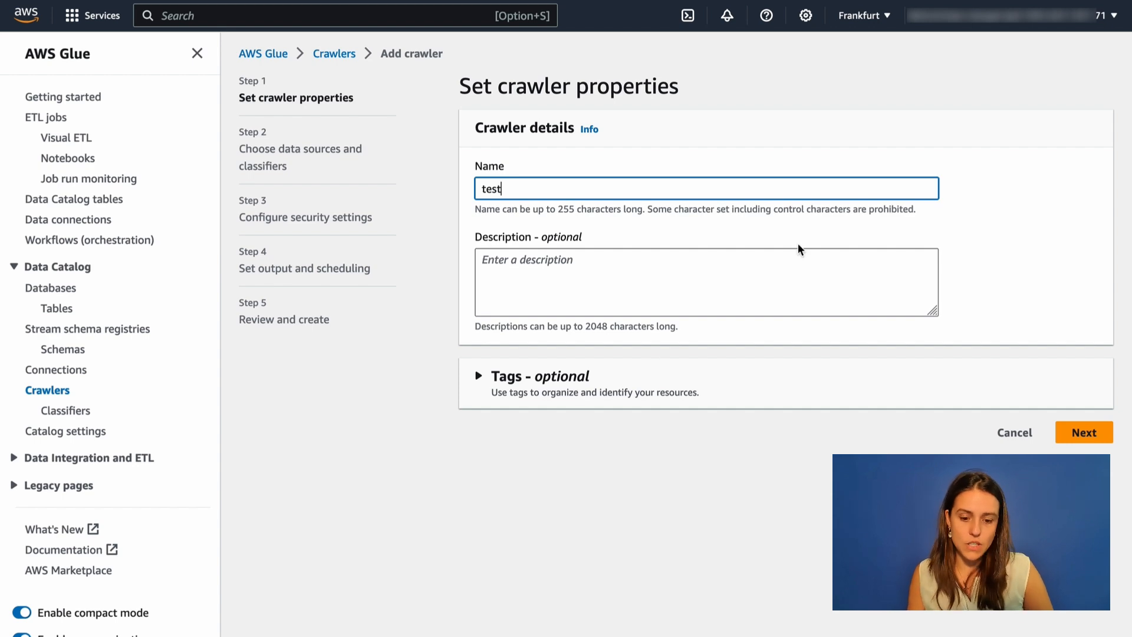
{"action": "left_click", "coordinate": [592, 293]}
{"action": "type", "text": "test"}
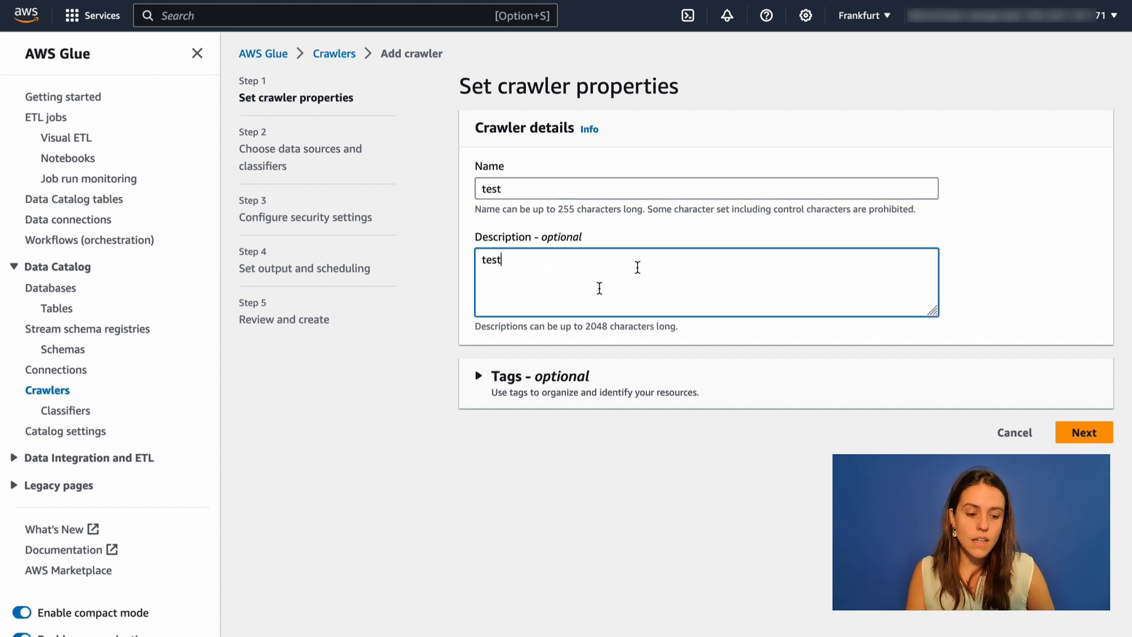
{"action": "left_click", "coordinate": [1084, 432]}
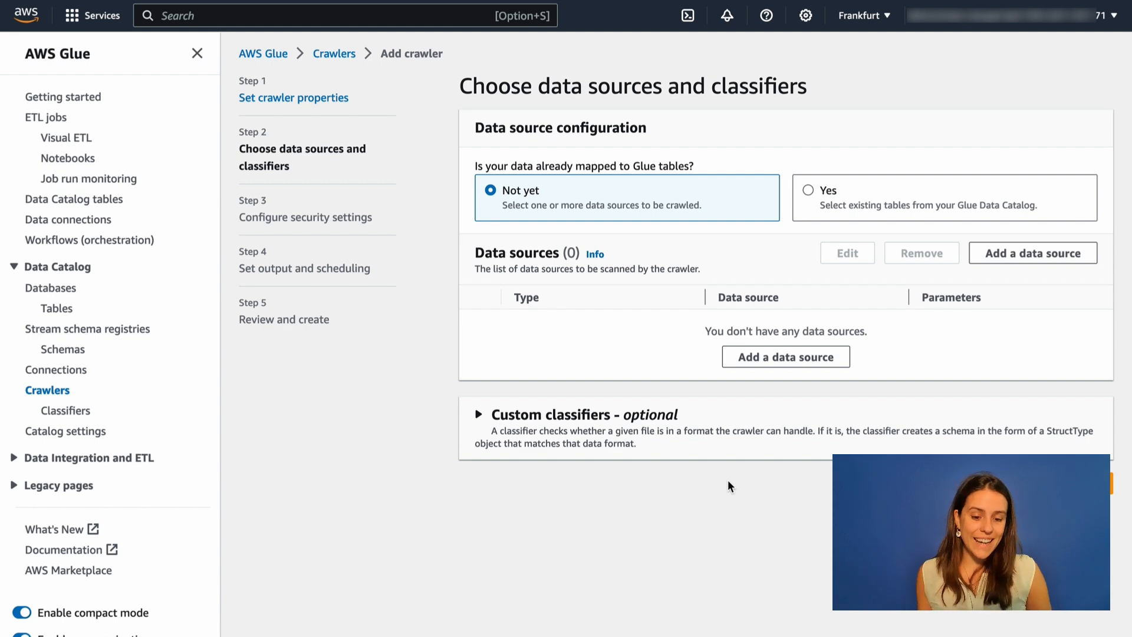
Add the csv/ folder of the asl-aws-sust-data-lab bucket as the crawler's S3 data source and continue to the security settings.
{"action": "left_click", "coordinate": [750, 358]}
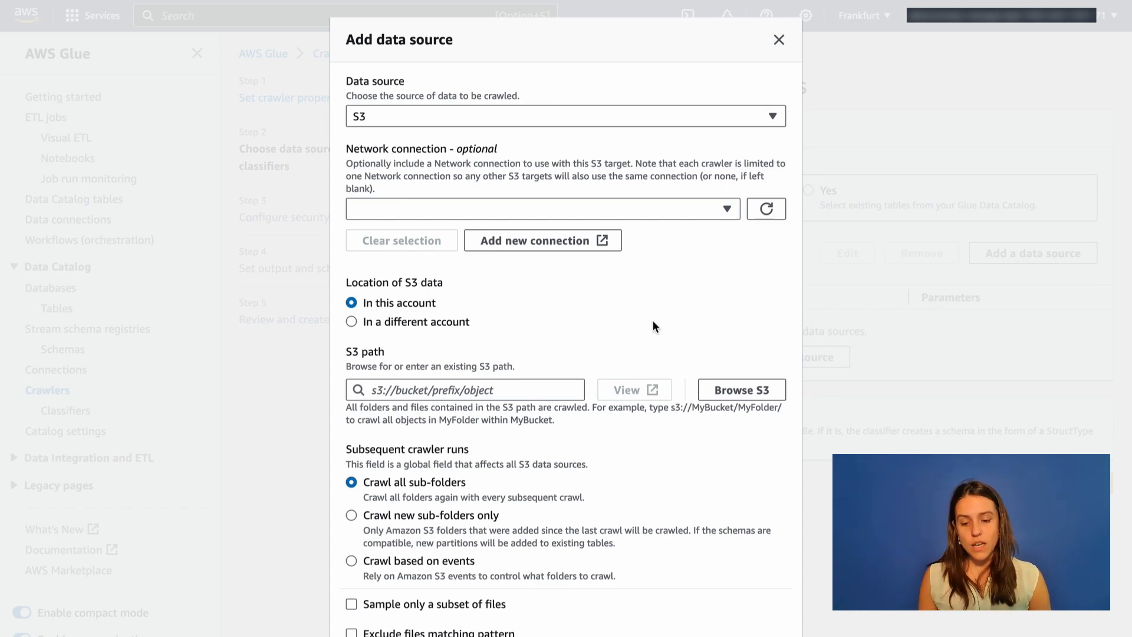
{"action": "left_click", "coordinate": [711, 391]}
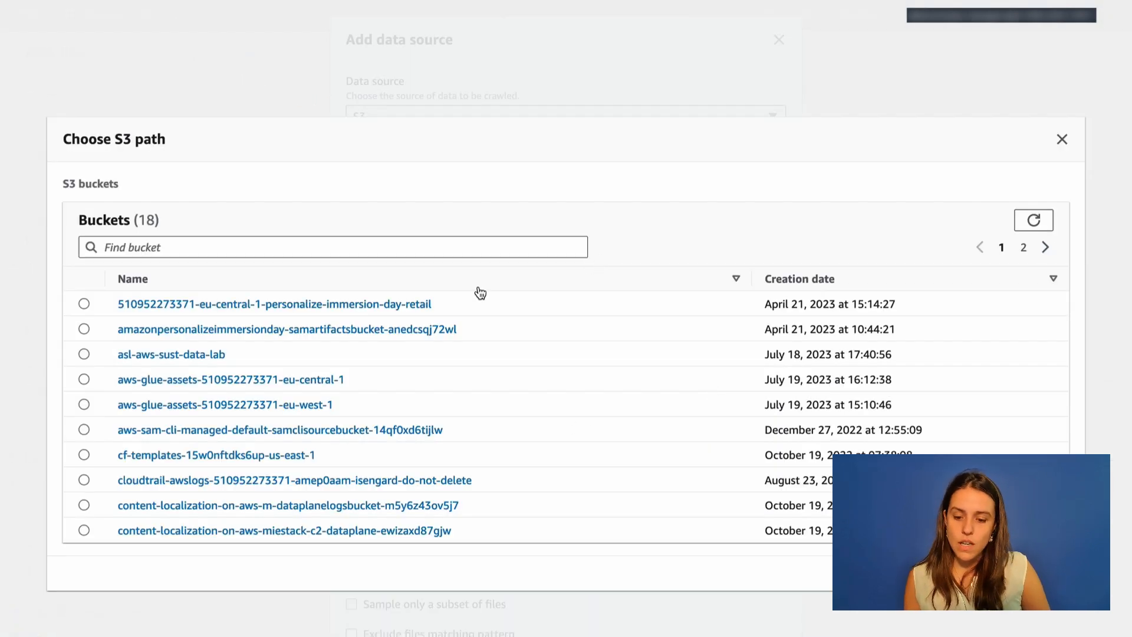
{"action": "left_click", "coordinate": [83, 353]}
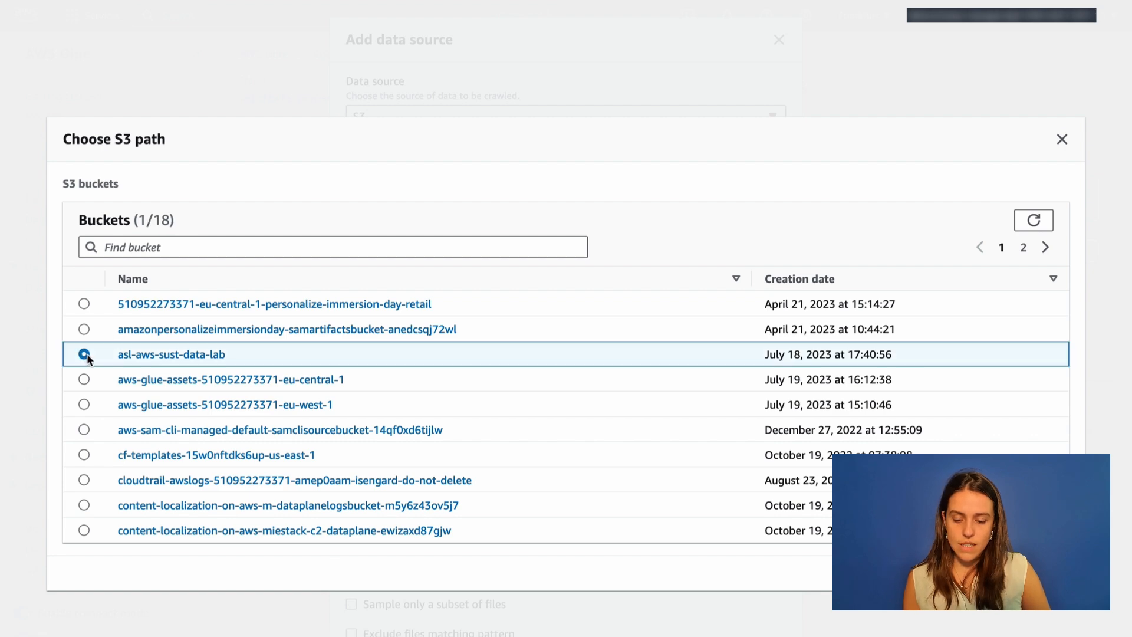
{"action": "left_click", "coordinate": [130, 354]}
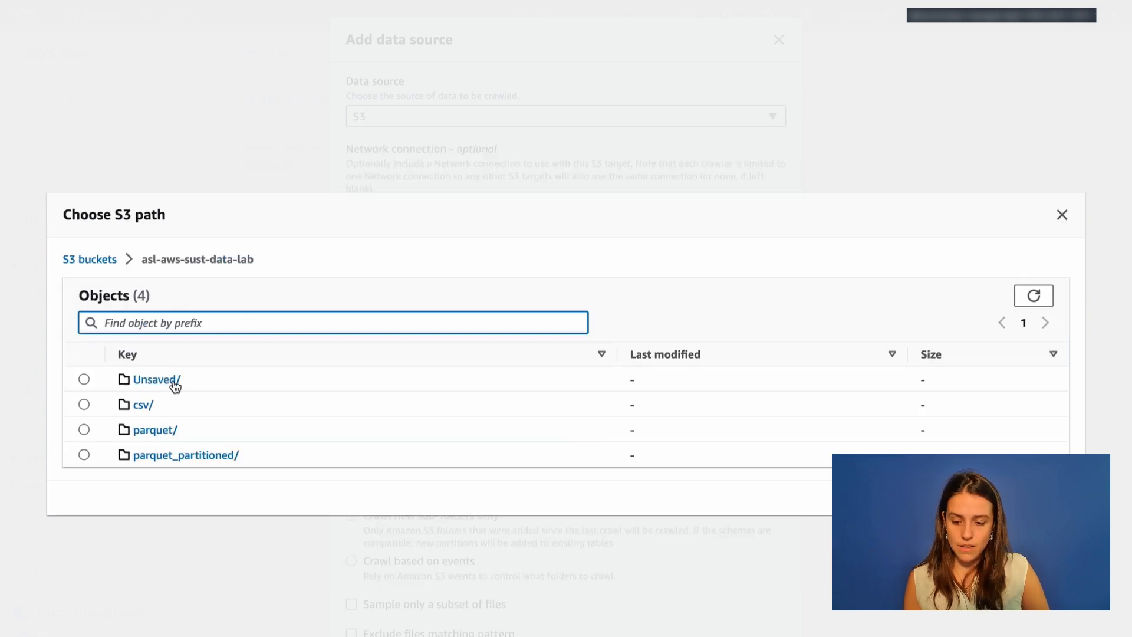
{"action": "left_click", "coordinate": [84, 404]}
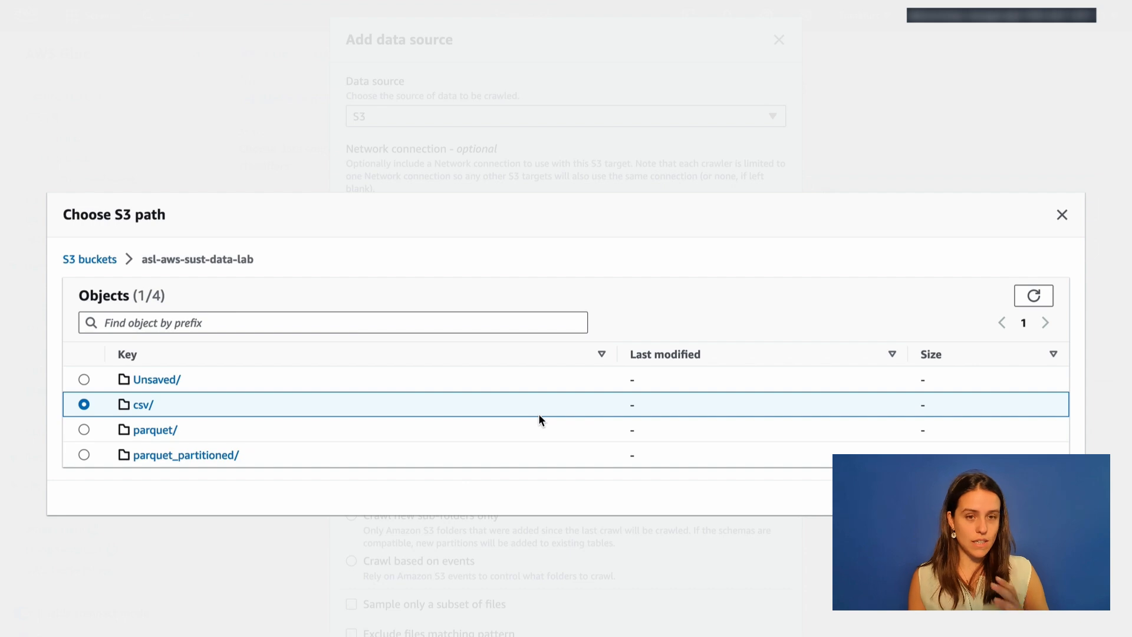
{"action": "left_click", "coordinate": [1044, 497]}
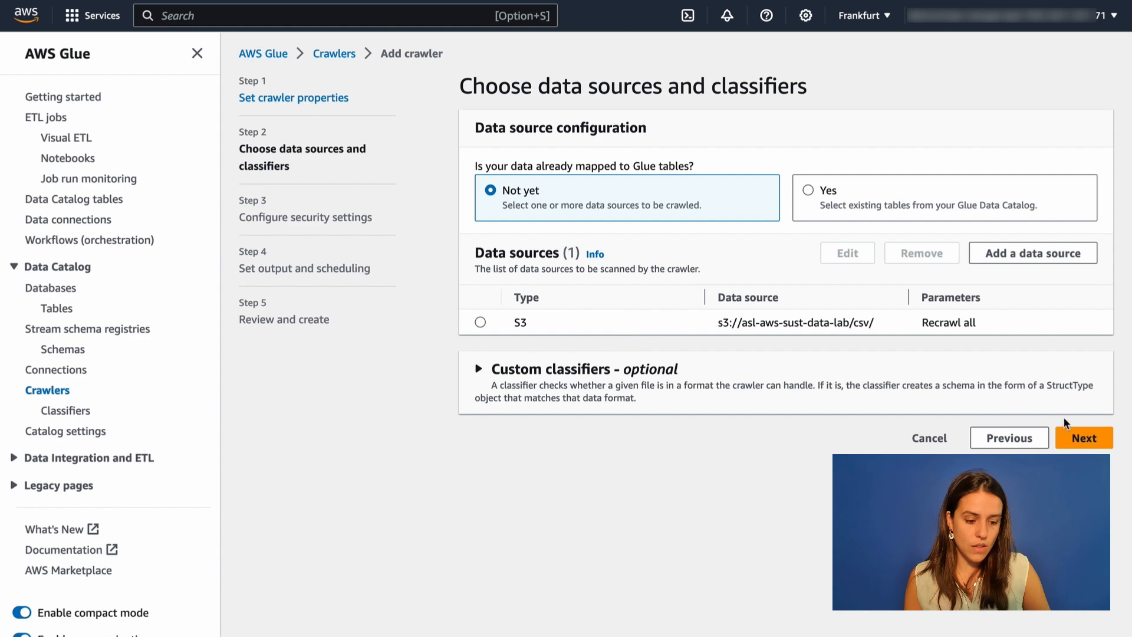
{"action": "left_click", "coordinate": [1081, 440]}
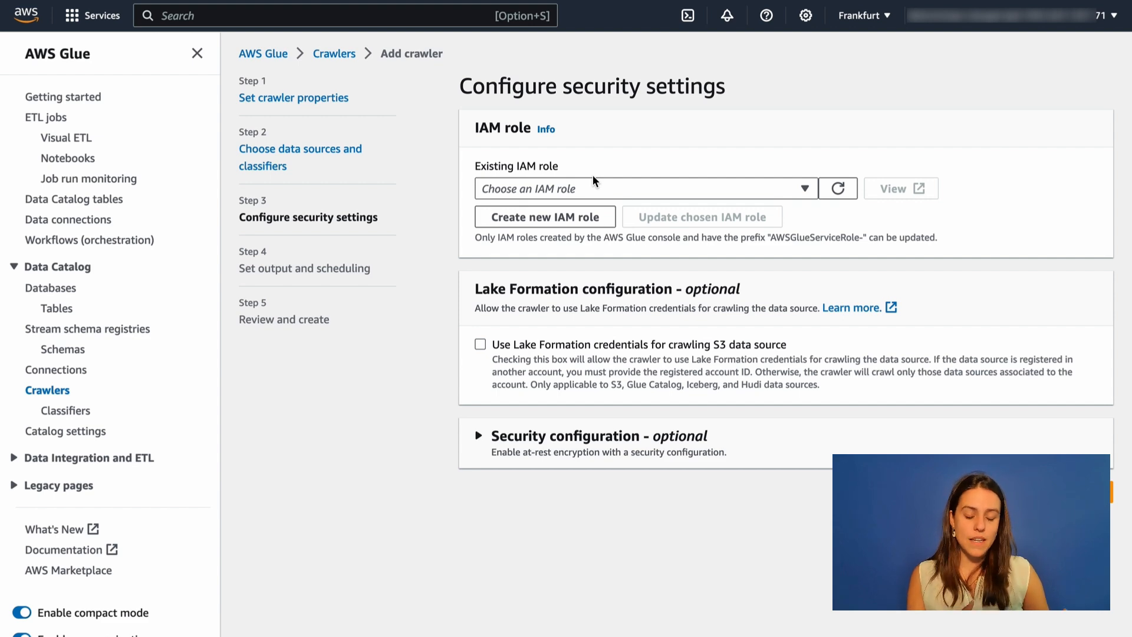
Try to create a new IAM role named AWSGlueServiceRole-test for the crawler.
{"action": "left_click", "coordinate": [578, 219]}
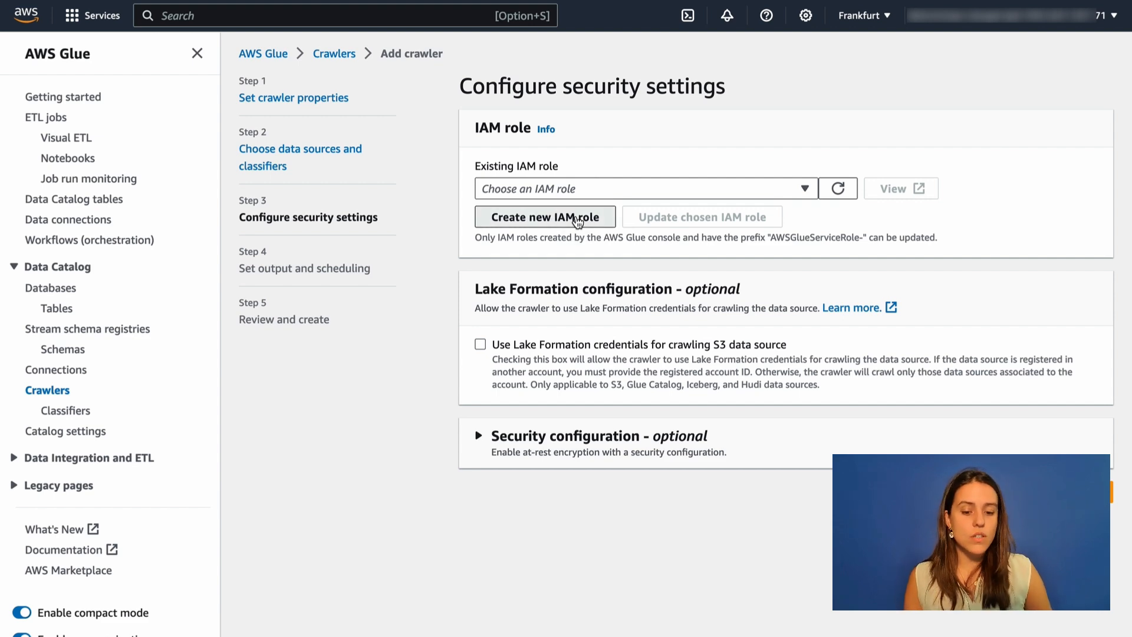
{"action": "left_click", "coordinate": [498, 368]}
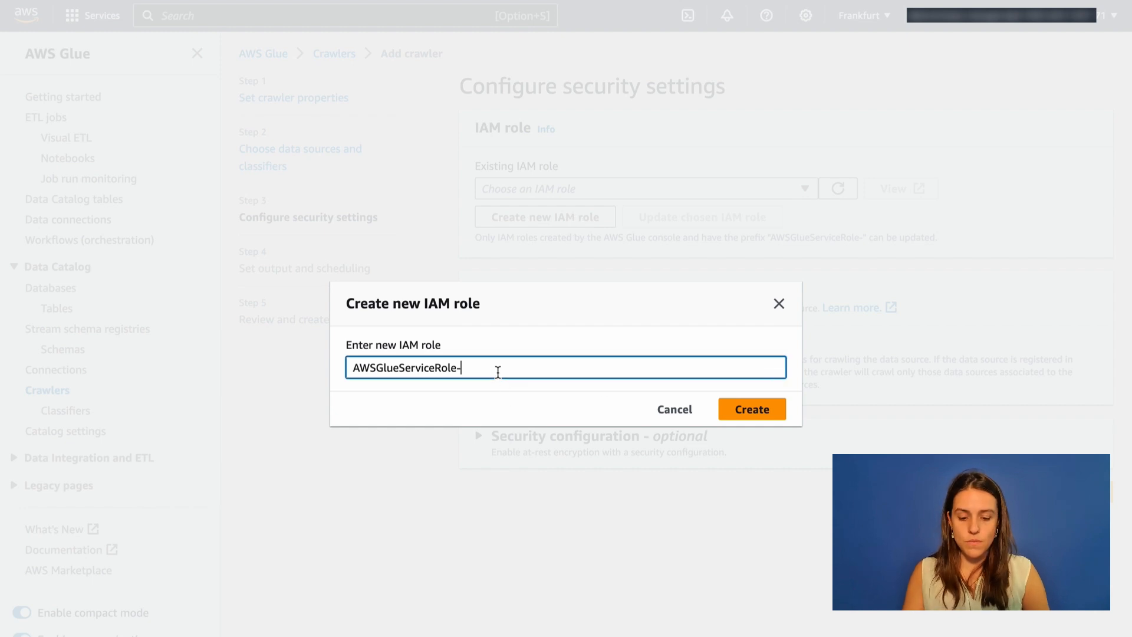
{"action": "type", "text": "test"}
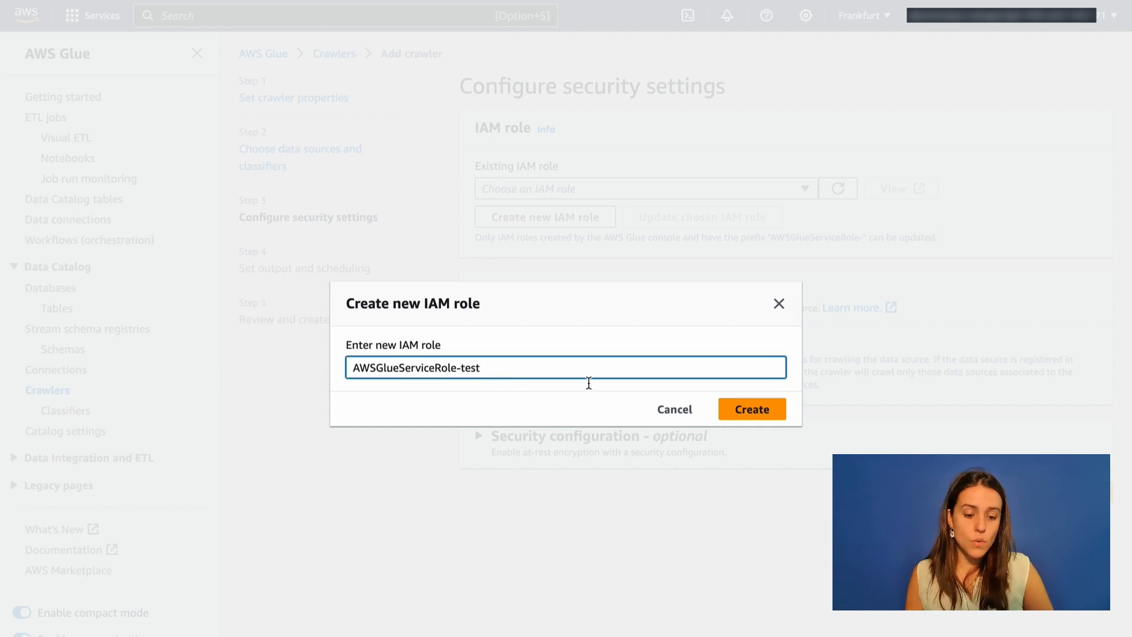
{"action": "left_click", "coordinate": [744, 414]}
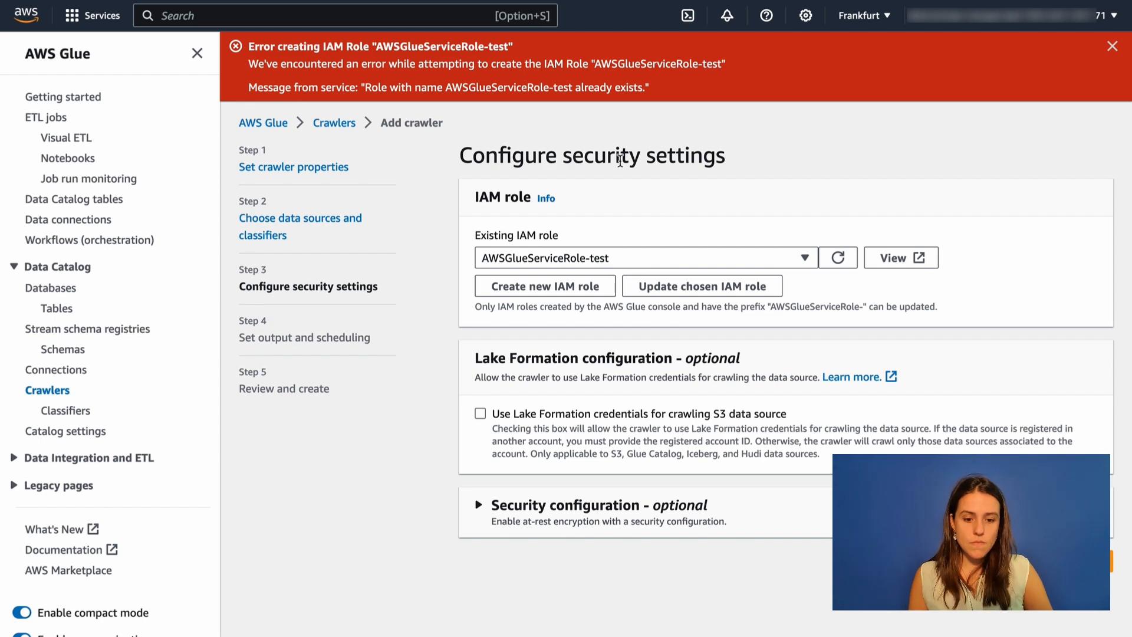
{"action": "left_click", "coordinate": [633, 254]}
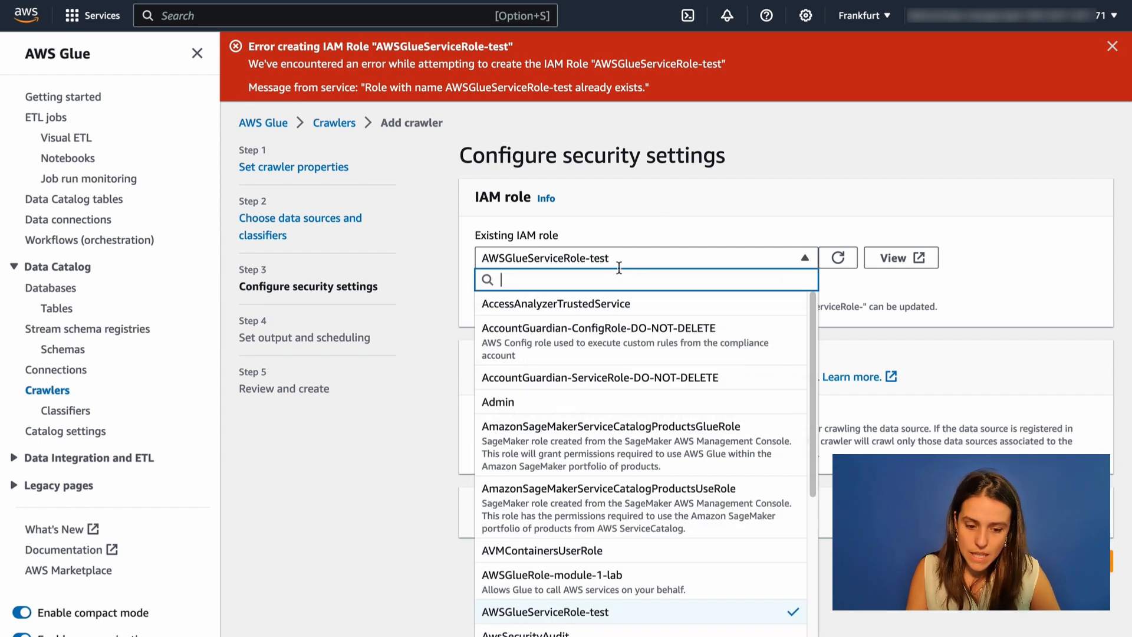
{"action": "left_click", "coordinate": [625, 261]}
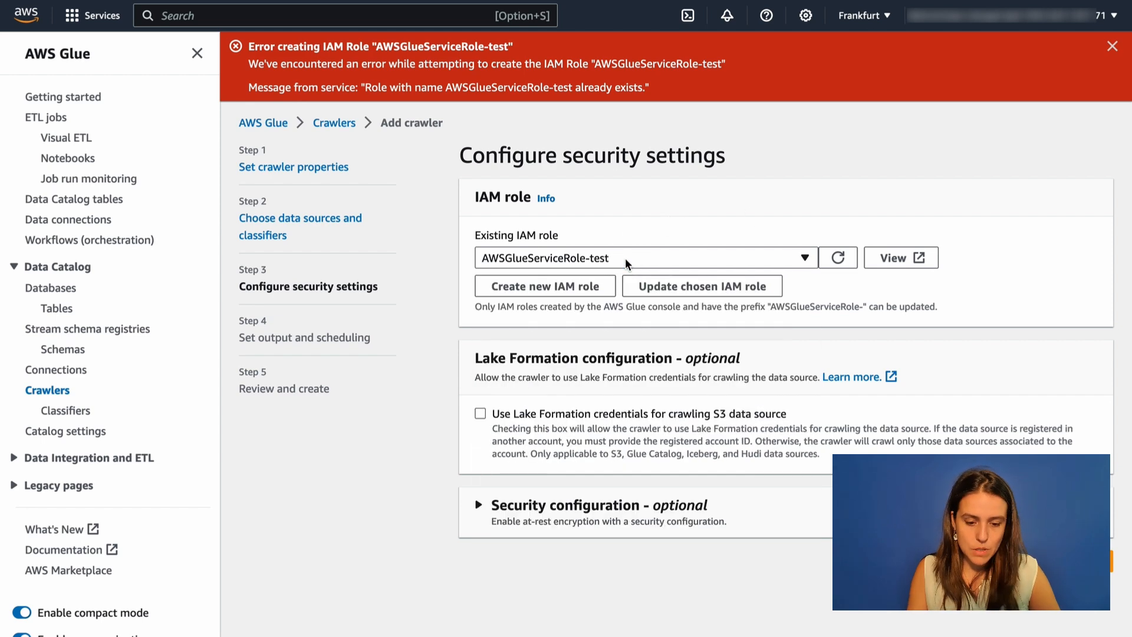
Create the IAM role AWSGlueServiceRole-test-video for the crawler, continue to output and scheduling, and dismiss the role error message.
{"action": "left_click", "coordinate": [577, 290]}
{"action": "left_click", "coordinate": [505, 368]}
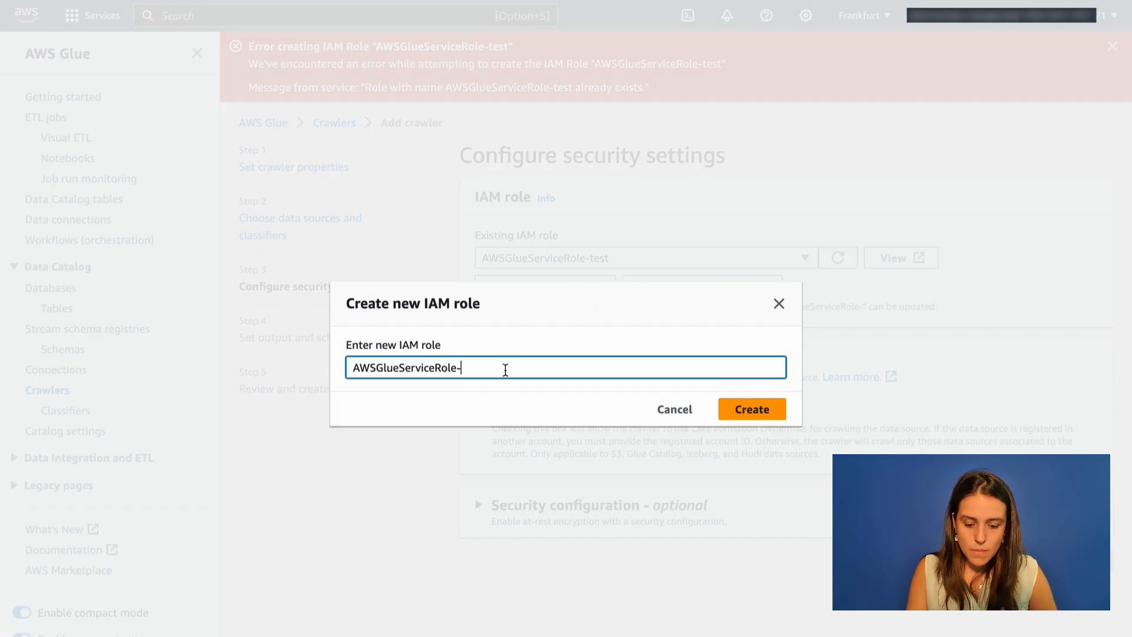
{"action": "type", "text": "test-video"}
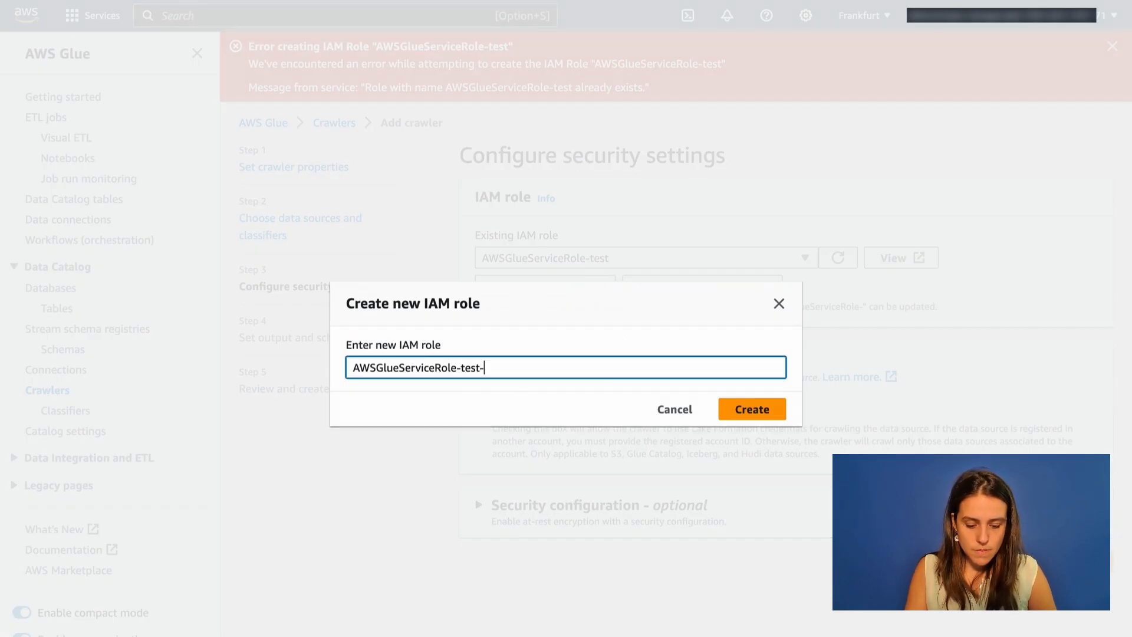
{"action": "left_click", "coordinate": [748, 409]}
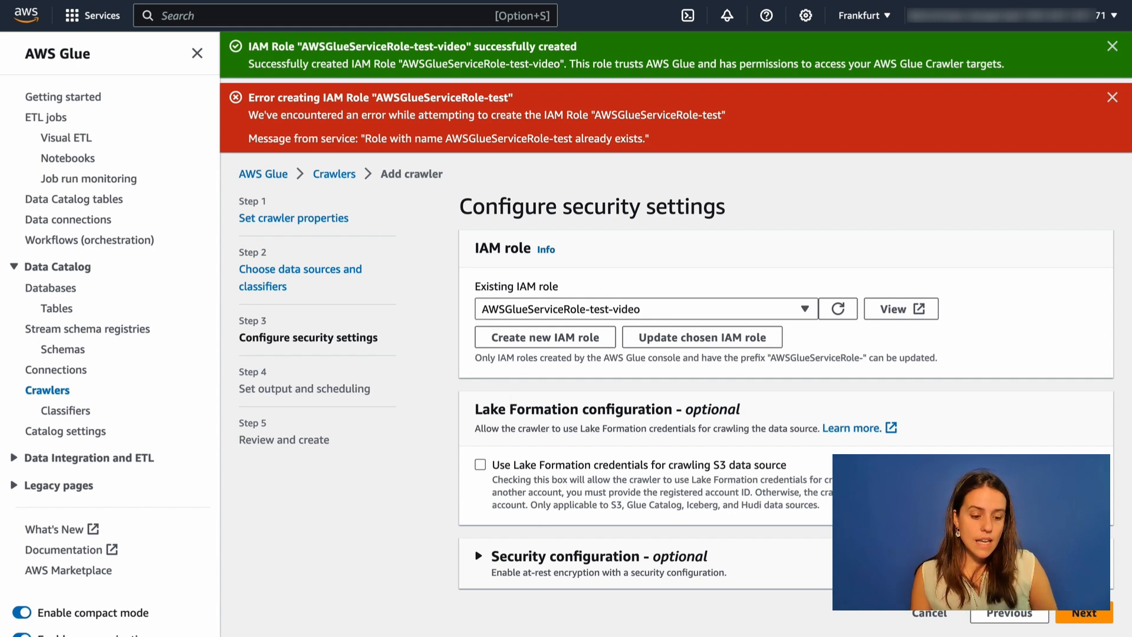
{"action": "left_click", "coordinate": [1093, 614]}
{"action": "scroll", "coordinate": [755, 442], "scroll_direction": "down", "scroll_amount": 1}
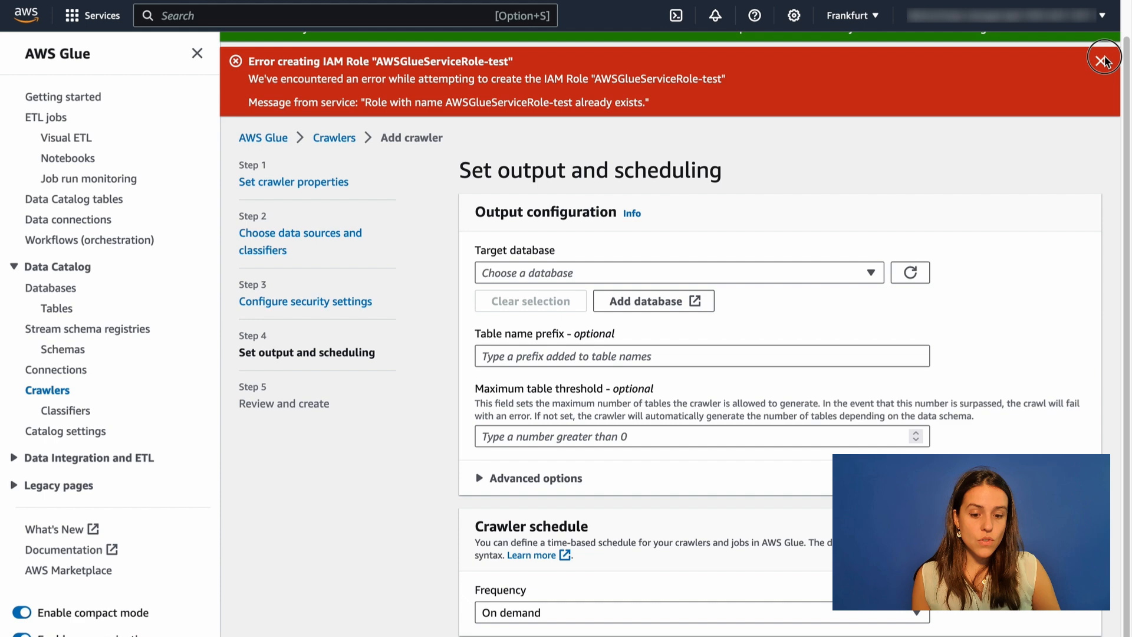
{"action": "left_click", "coordinate": [1100, 61]}
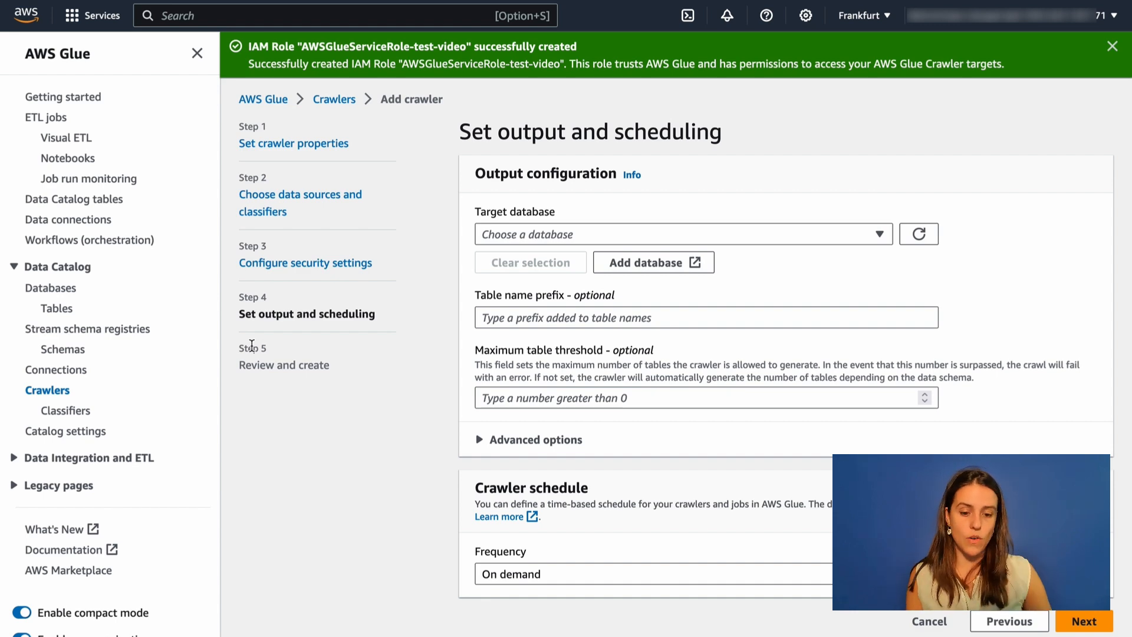
Set the crawler's target database to lab-module-1-database, keep the On demand frequency, and create the crawler.
{"action": "left_click", "coordinate": [505, 239]}
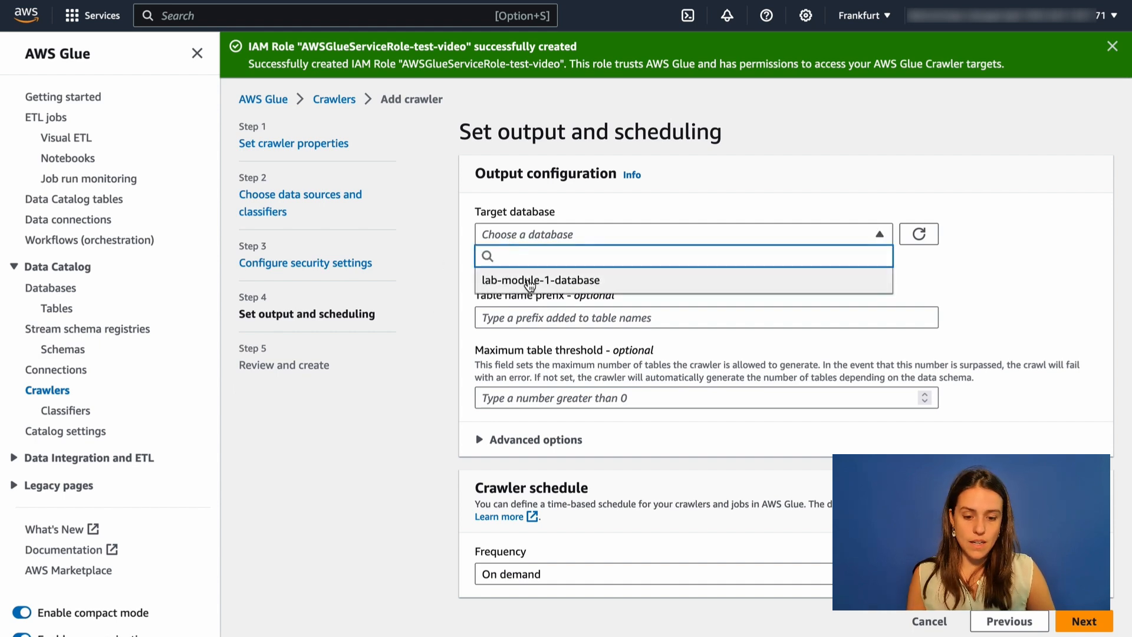
{"action": "left_click", "coordinate": [530, 281]}
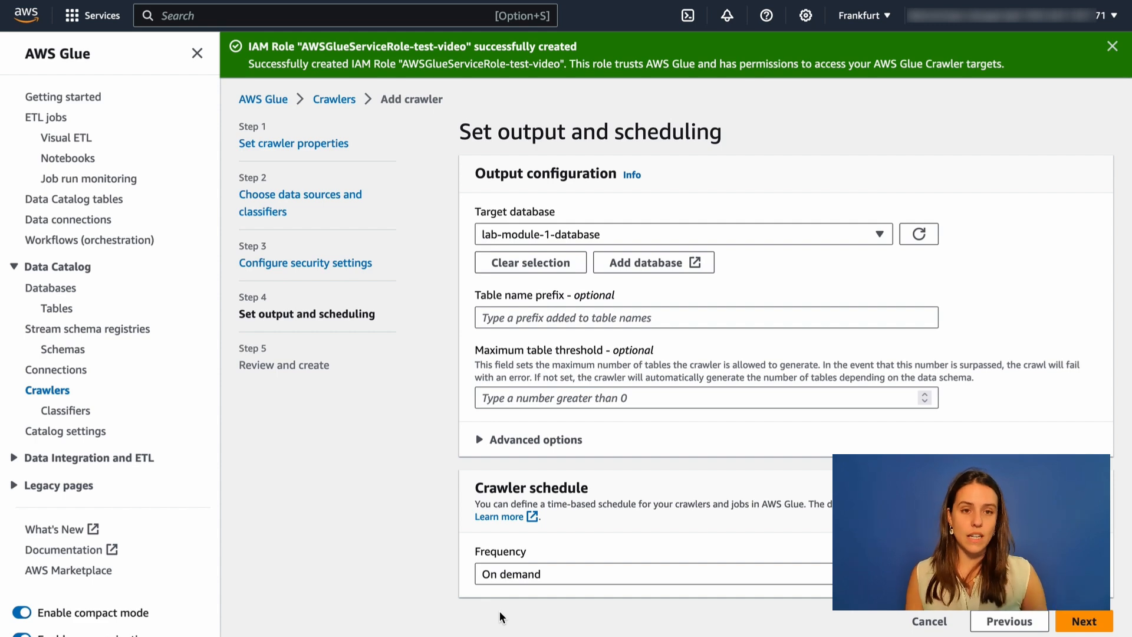
{"action": "left_click", "coordinate": [541, 580]}
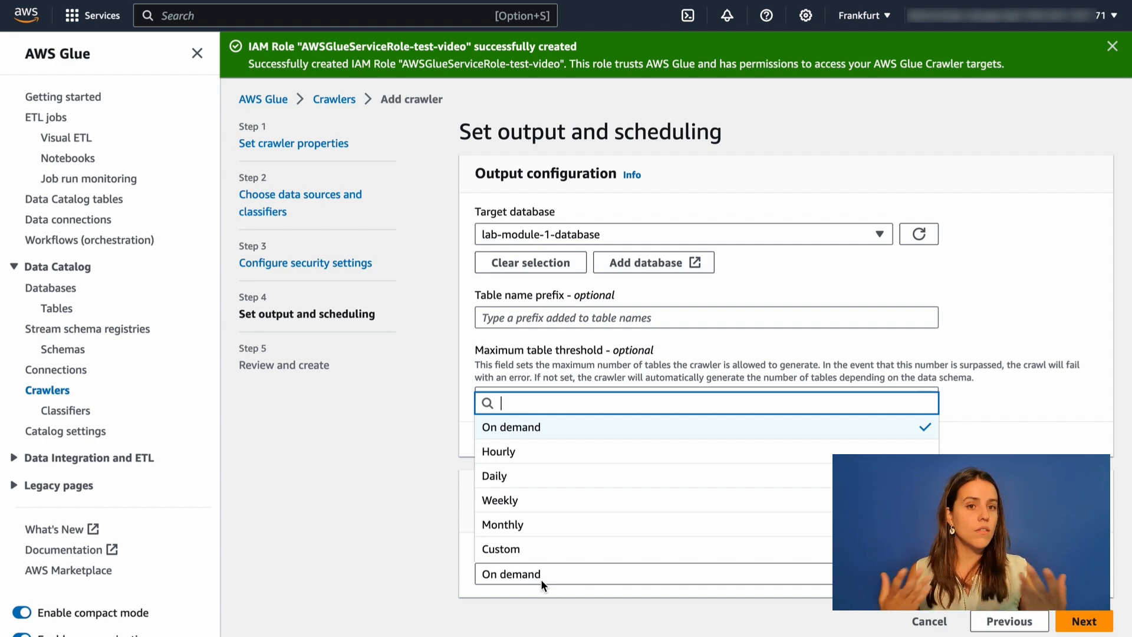
{"action": "left_click", "coordinate": [541, 579]}
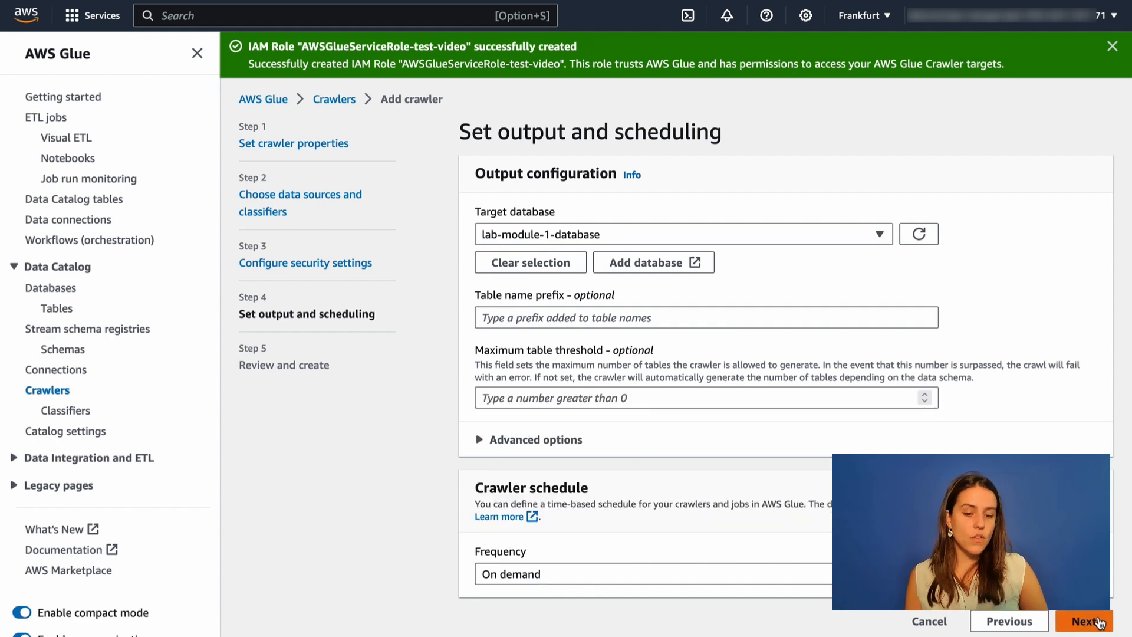
{"action": "left_click", "coordinate": [1087, 621]}
{"action": "scroll", "coordinate": [1097, 621], "scroll_direction": "down", "scroll_amount": 2}
{"action": "scroll", "coordinate": [847, 455], "scroll_direction": "down", "scroll_amount": 2}
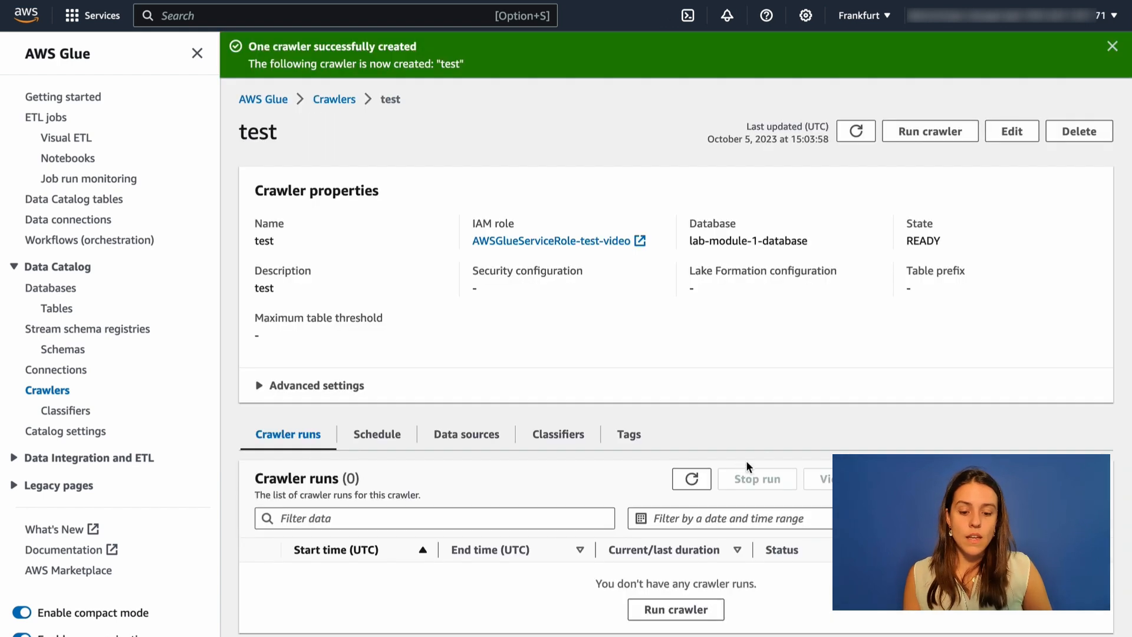
Widen the Name column in the list of all crawlers and select crawler-module-1.
{"action": "left_click", "coordinate": [334, 101]}
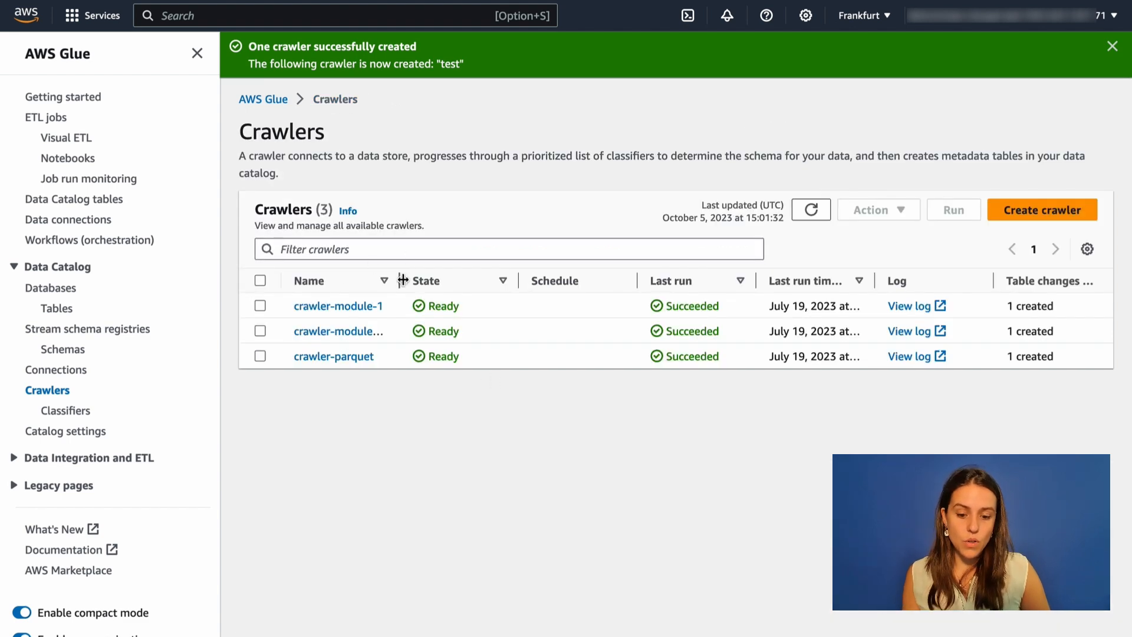
{"action": "left_click_drag", "start_coordinate": [399, 280], "coordinate": [436, 286]}
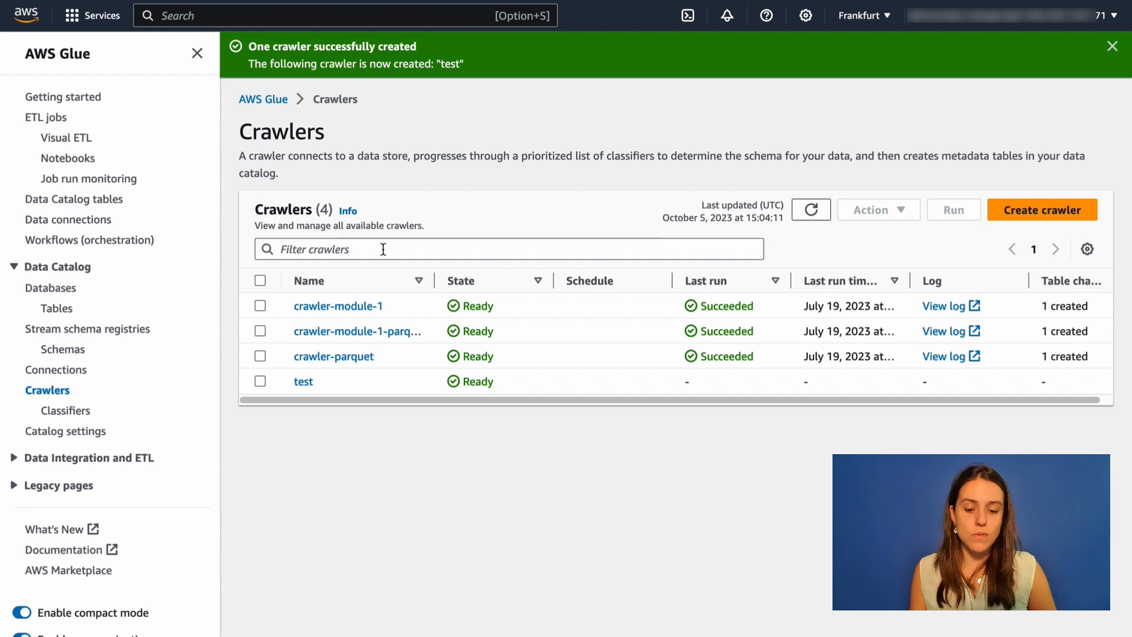
{"action": "left_click", "coordinate": [260, 306]}
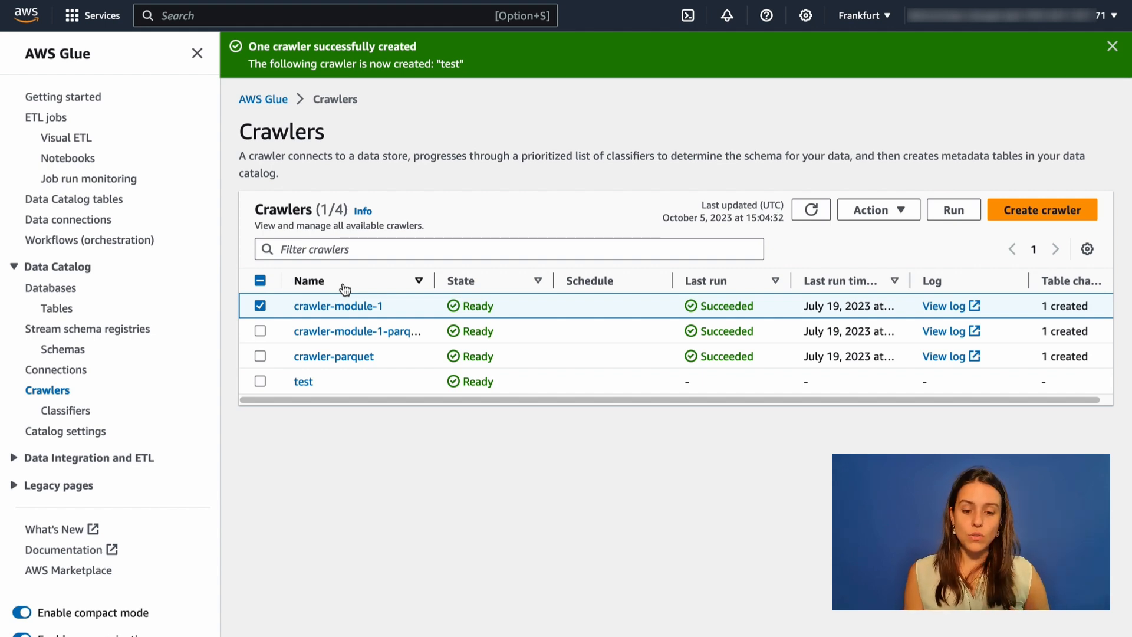
Open the csv table of lab-module-1-database in the Data Catalog.
{"action": "left_click", "coordinate": [71, 294]}
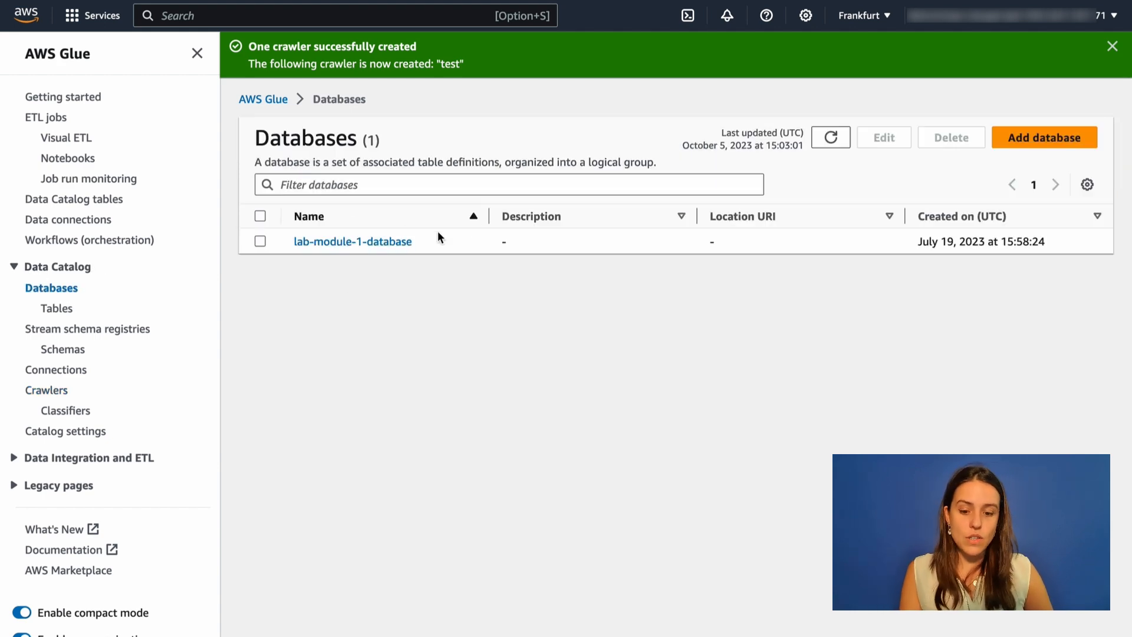
{"action": "left_click", "coordinate": [366, 241]}
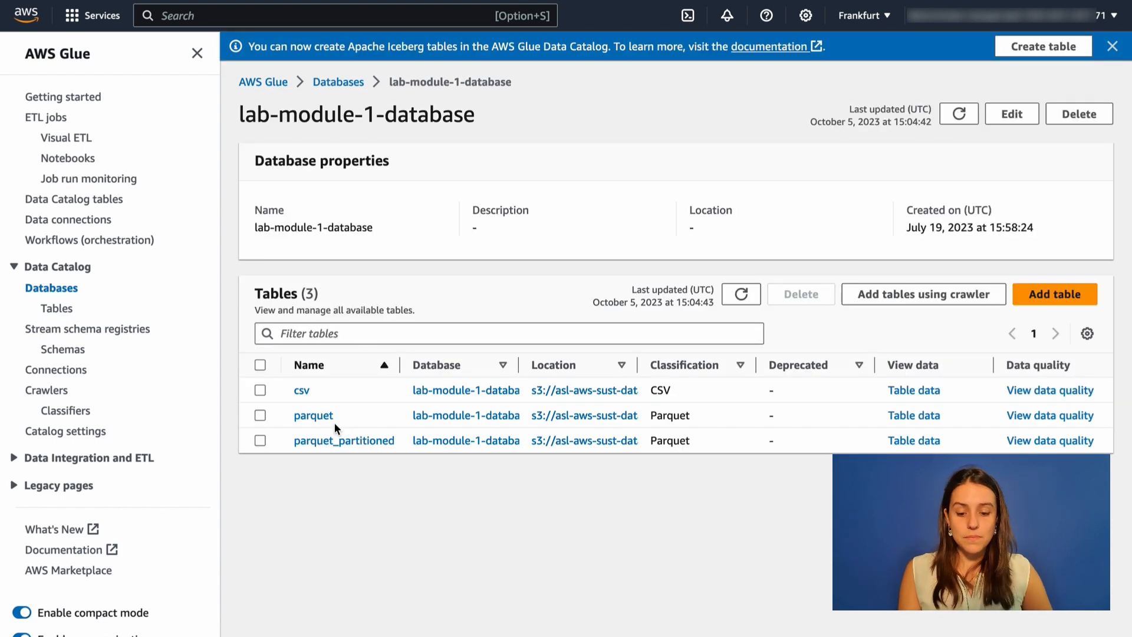
{"action": "left_click", "coordinate": [300, 391]}
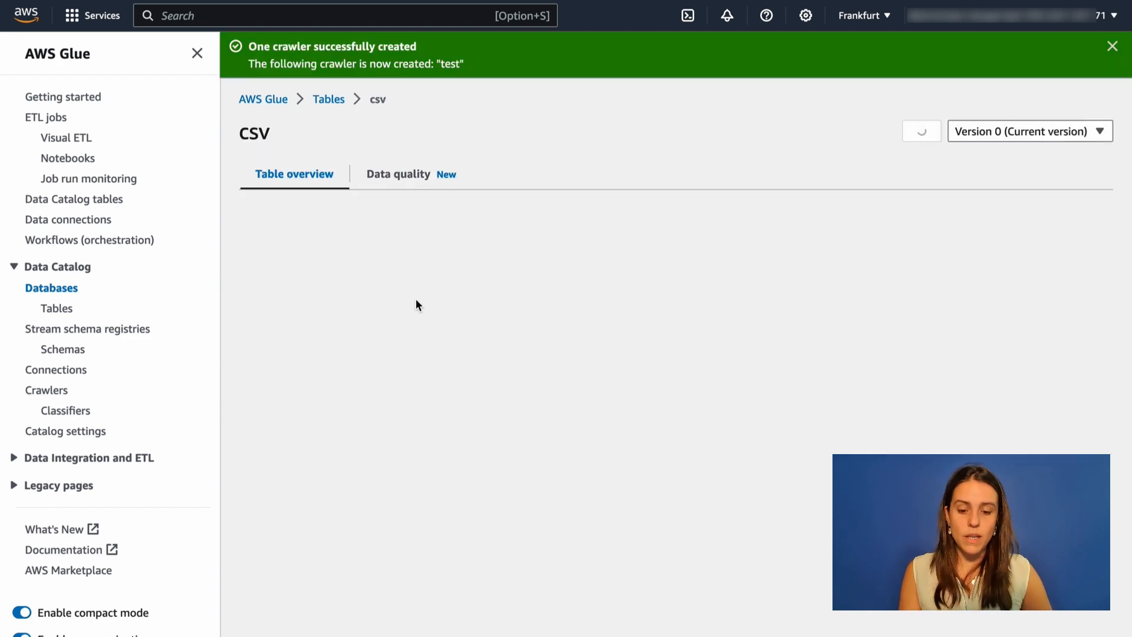
Examine the column names and data types in the schema of the csv table.
{"action": "scroll", "coordinate": [604, 391], "scroll_direction": "down", "scroll_amount": 5}
{"action": "scroll", "coordinate": [605, 392], "scroll_direction": "down", "scroll_amount": 2}
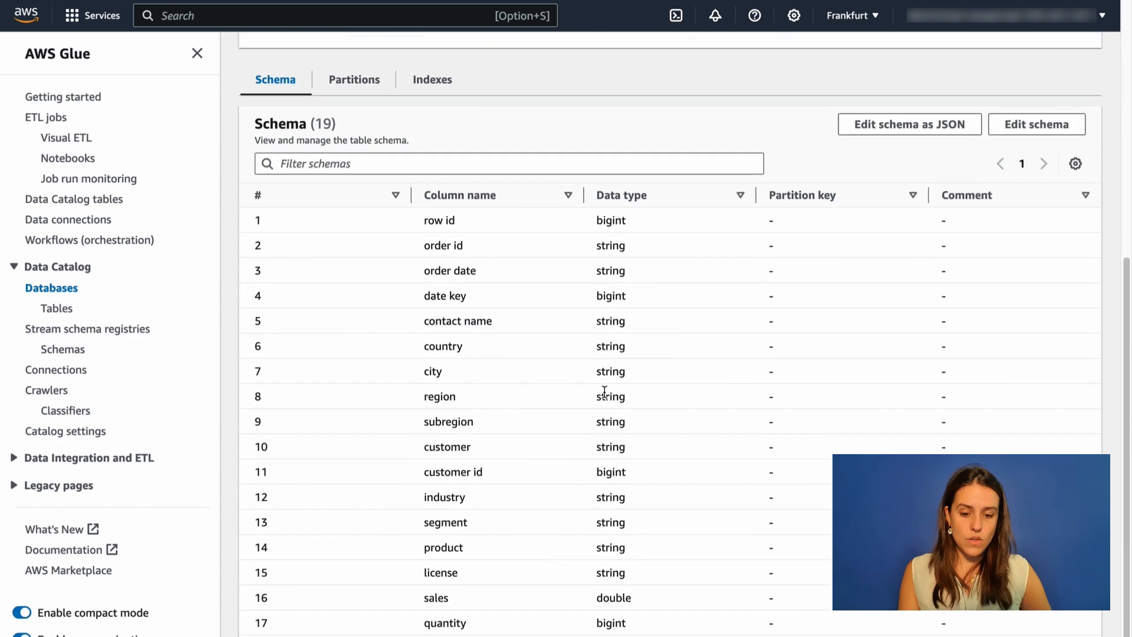
{"action": "scroll", "coordinate": [477, 353], "scroll_direction": "down", "scroll_amount": 1}
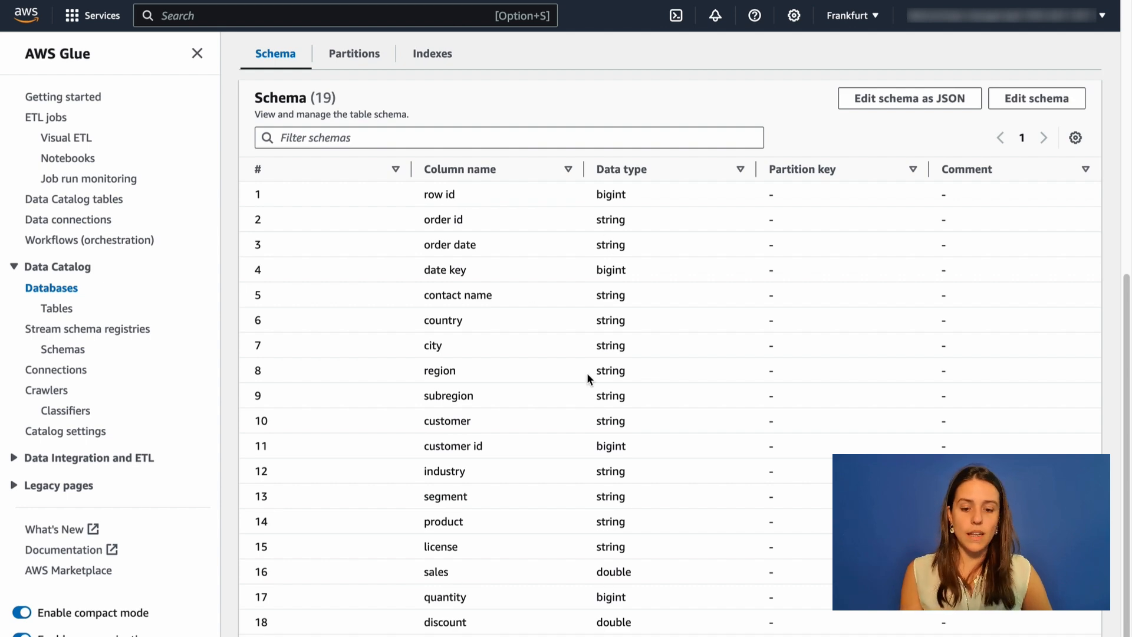
{"action": "scroll", "coordinate": [589, 376], "scroll_direction": "up", "scroll_amount": 7}
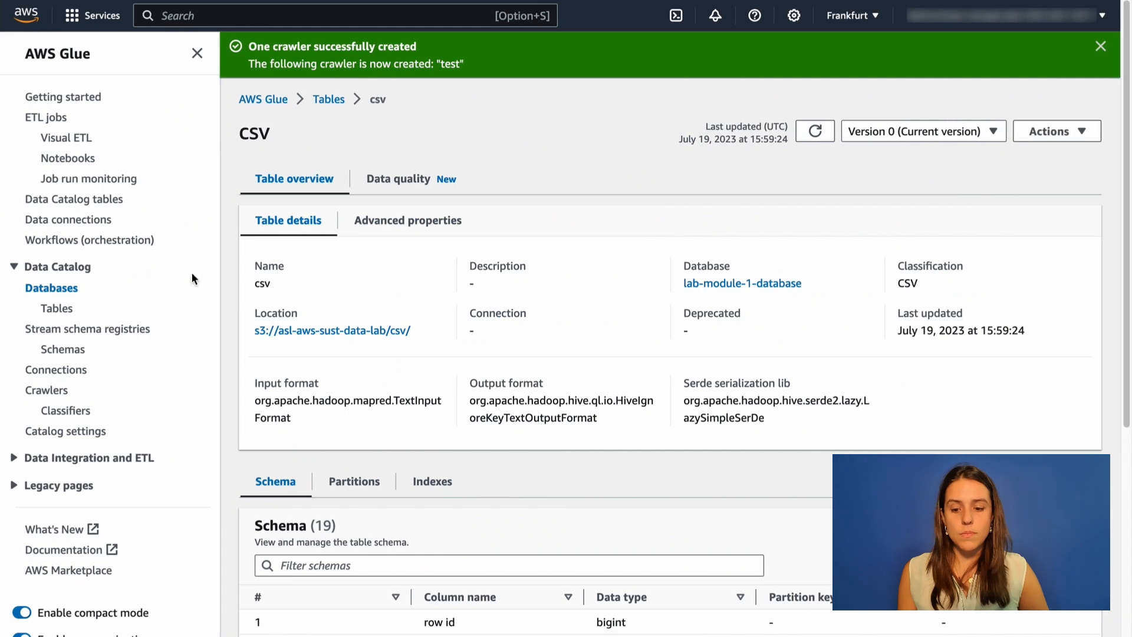
Look through the script-based job types for new ETL jobs and return to Visual with a source and target.
{"action": "left_click", "coordinate": [47, 117]}
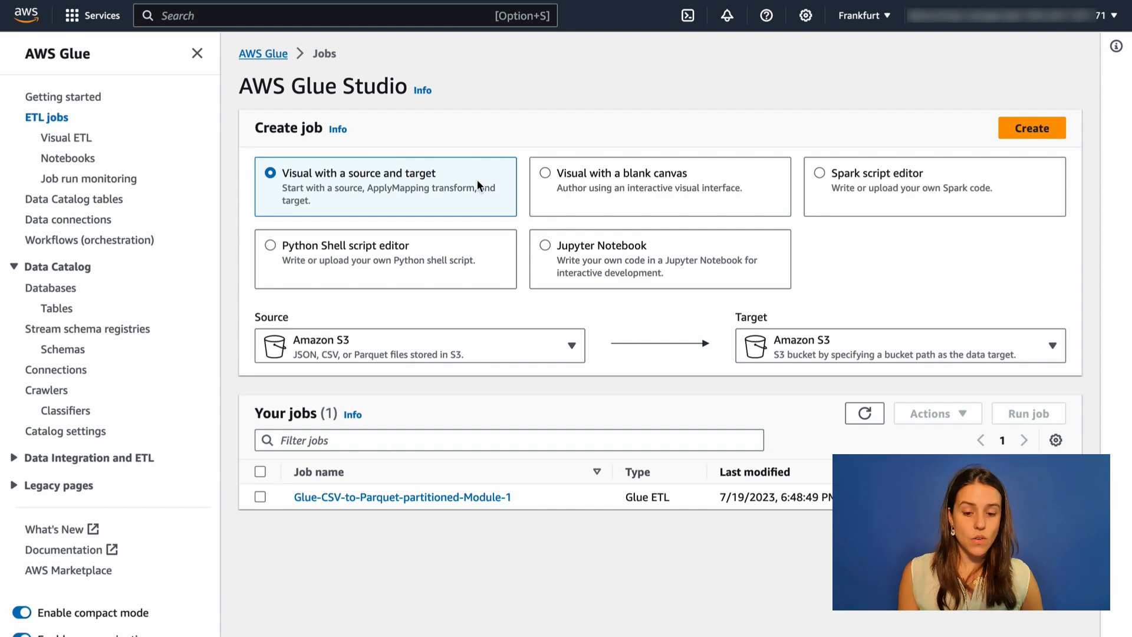
{"action": "left_click", "coordinate": [474, 240]}
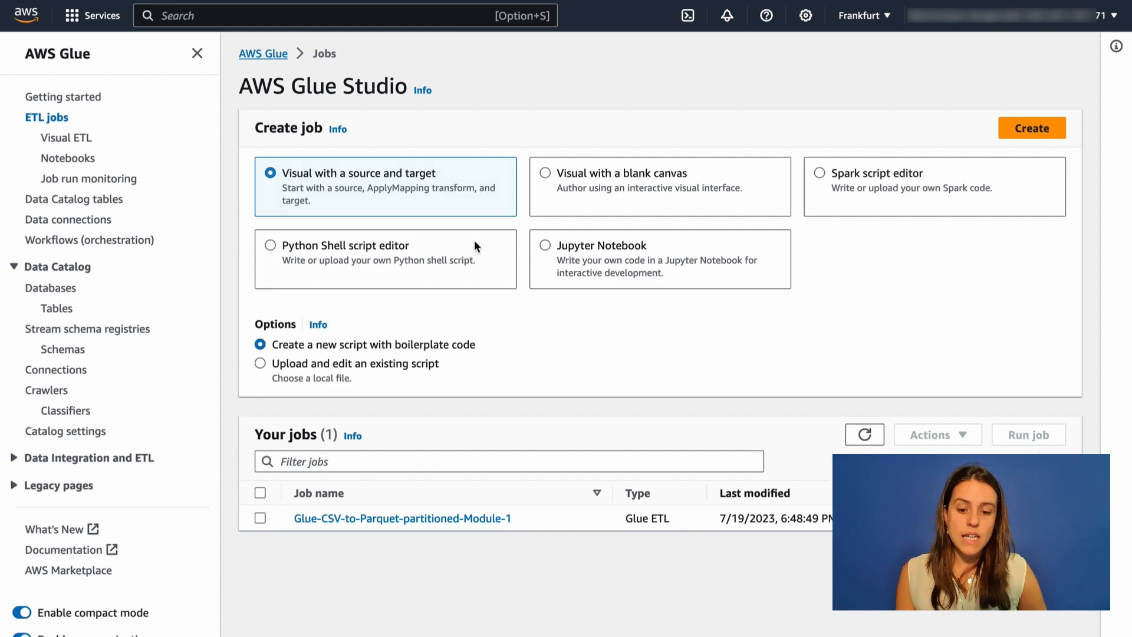
{"action": "left_click", "coordinate": [901, 175]}
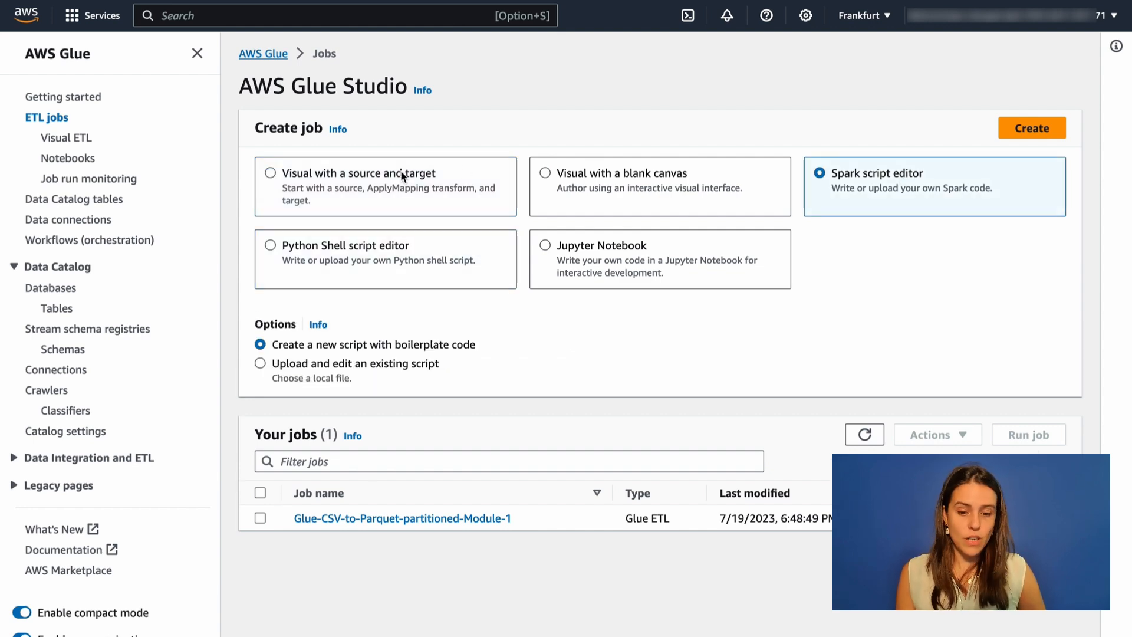
{"action": "left_click", "coordinate": [411, 240]}
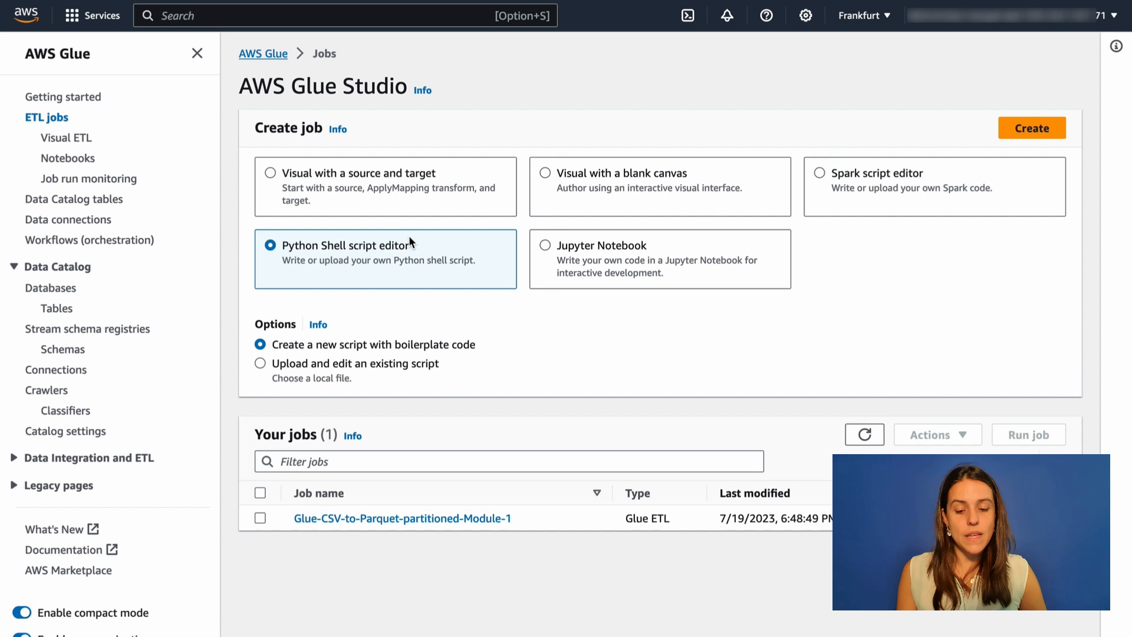
{"action": "left_click", "coordinate": [306, 173]}
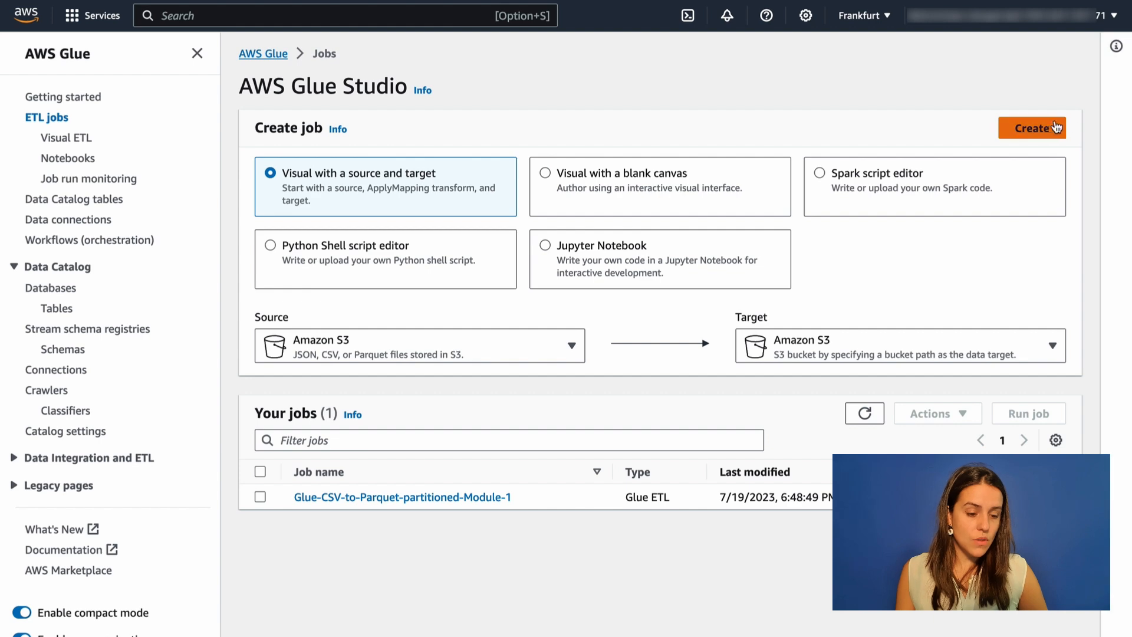
Open the job Glue-CSV-to-Parquet-partitioned-Module-1 and check the source type, database and table of its data source node.
{"action": "left_click", "coordinate": [334, 498]}
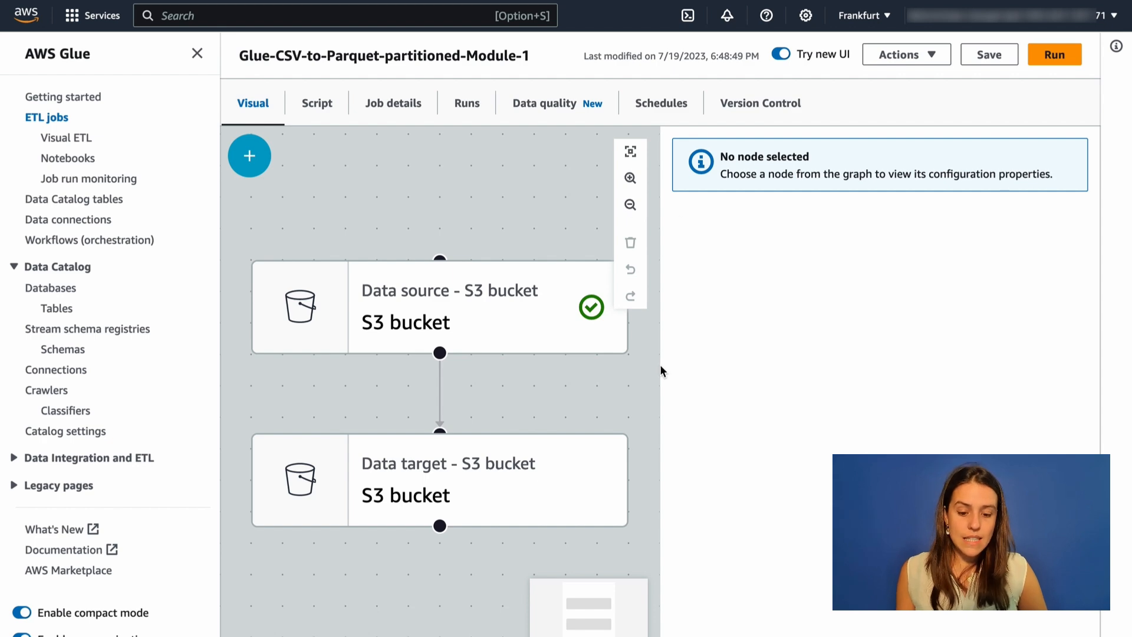
{"action": "left_click", "coordinate": [381, 318]}
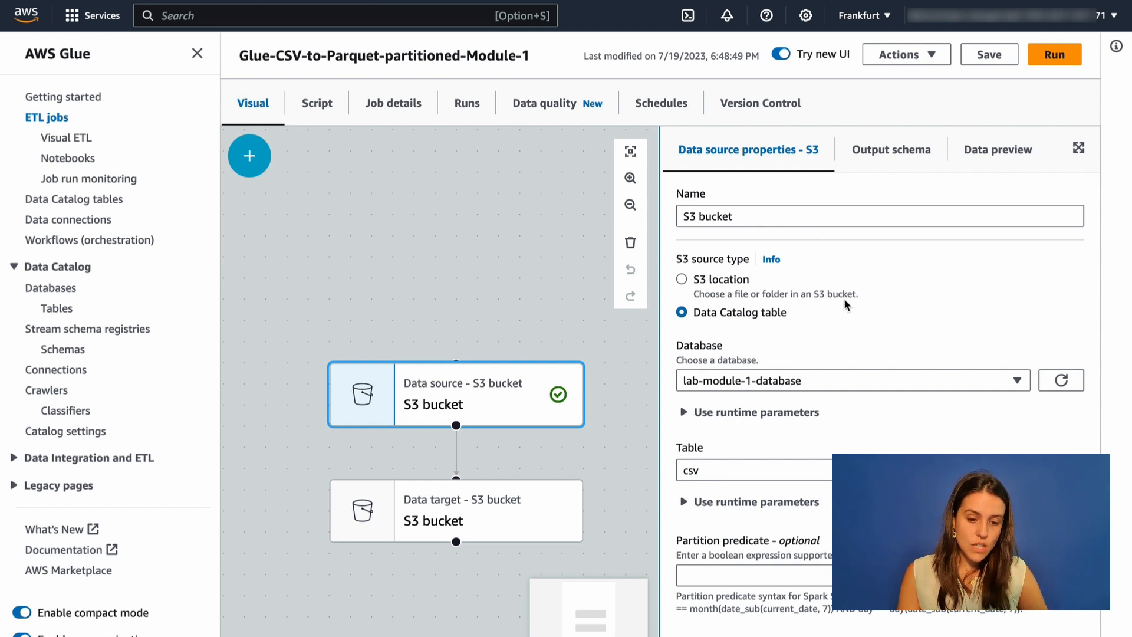
{"action": "left_click", "coordinate": [798, 380]}
{"action": "left_click", "coordinate": [796, 383]}
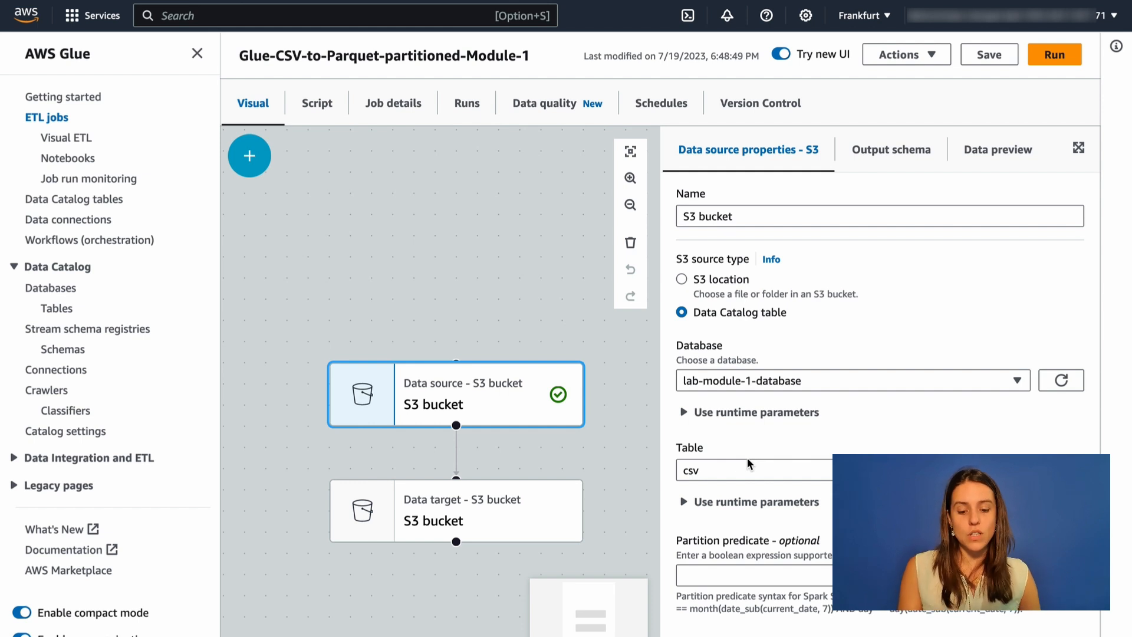
Set the data target node's S3 location to the parquet_partitioned/ folder of the asl-aws-sust-data-lab bucket.
{"action": "left_click", "coordinate": [501, 510]}
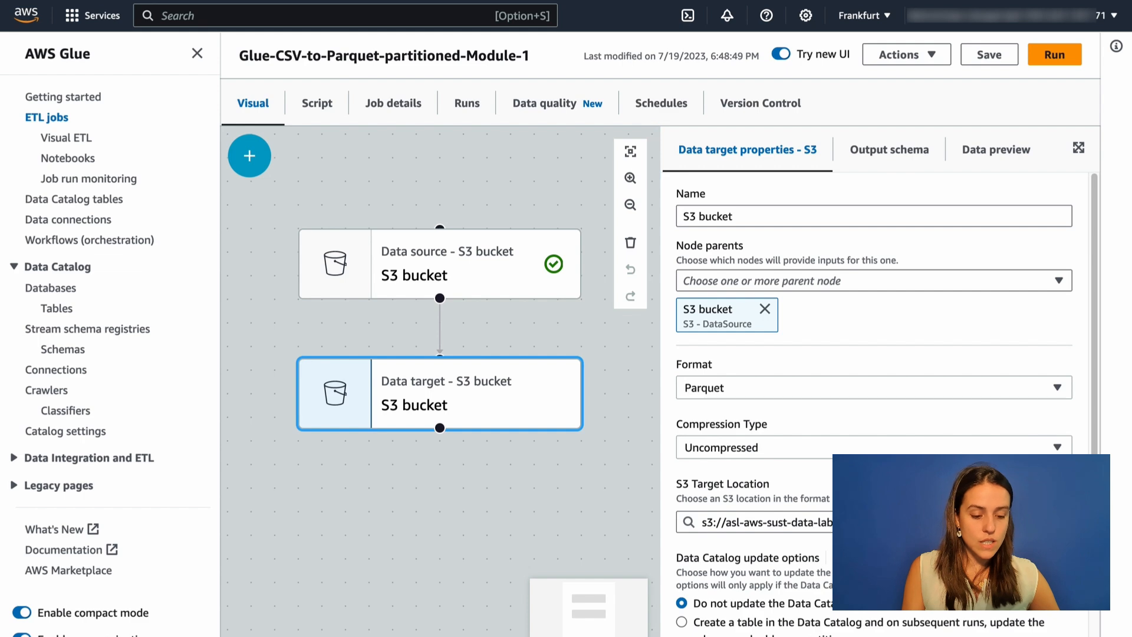
{"action": "left_click", "coordinate": [1041, 522]}
{"action": "left_click", "coordinate": [157, 350]}
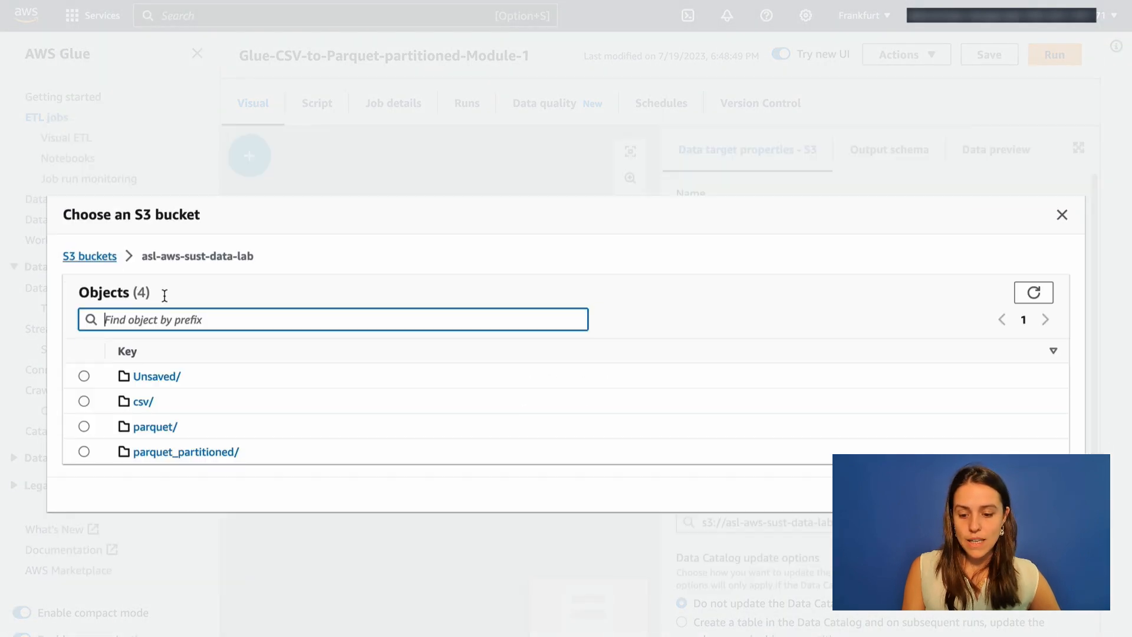
{"action": "left_click", "coordinate": [84, 451]}
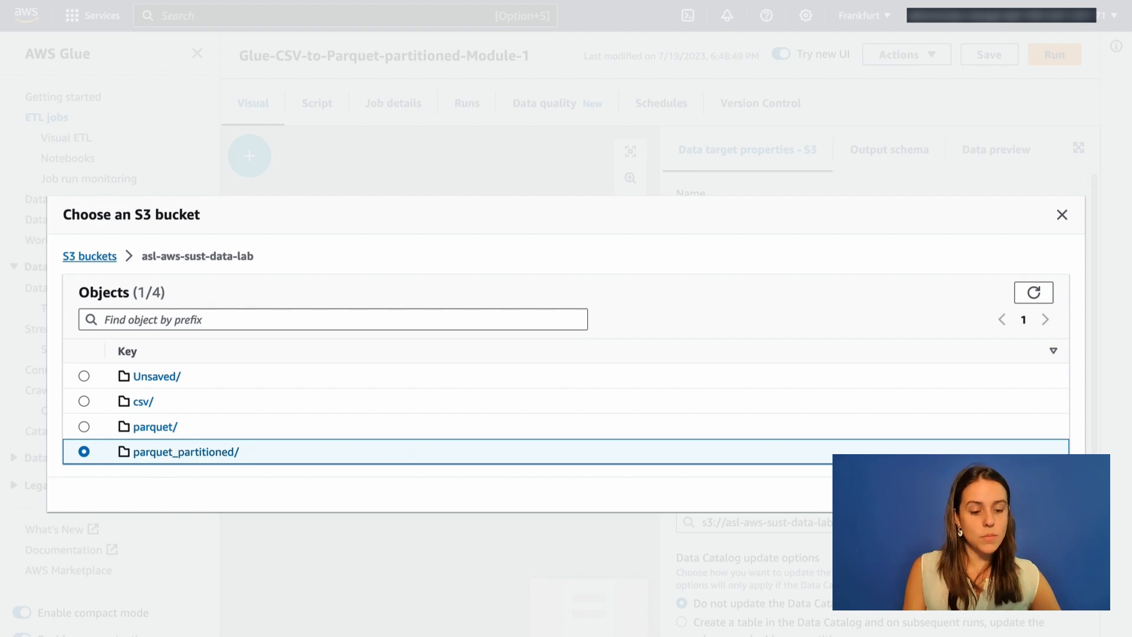
{"action": "left_click", "coordinate": [1046, 490]}
Check the data target's format, Data Catalog update options and partition keys, and save the job.
{"action": "scroll", "coordinate": [791, 418], "scroll_direction": "down", "scroll_amount": 2}
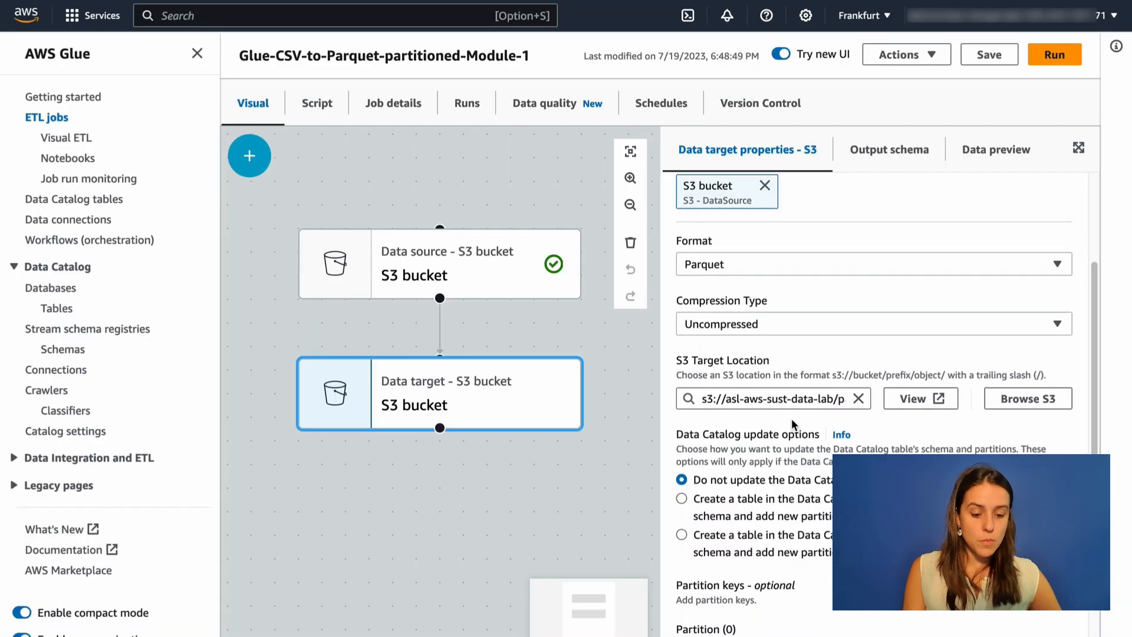
{"action": "scroll", "coordinate": [791, 418], "scroll_direction": "down", "scroll_amount": 1}
{"action": "scroll", "coordinate": [755, 250], "scroll_direction": "up", "scroll_amount": 2}
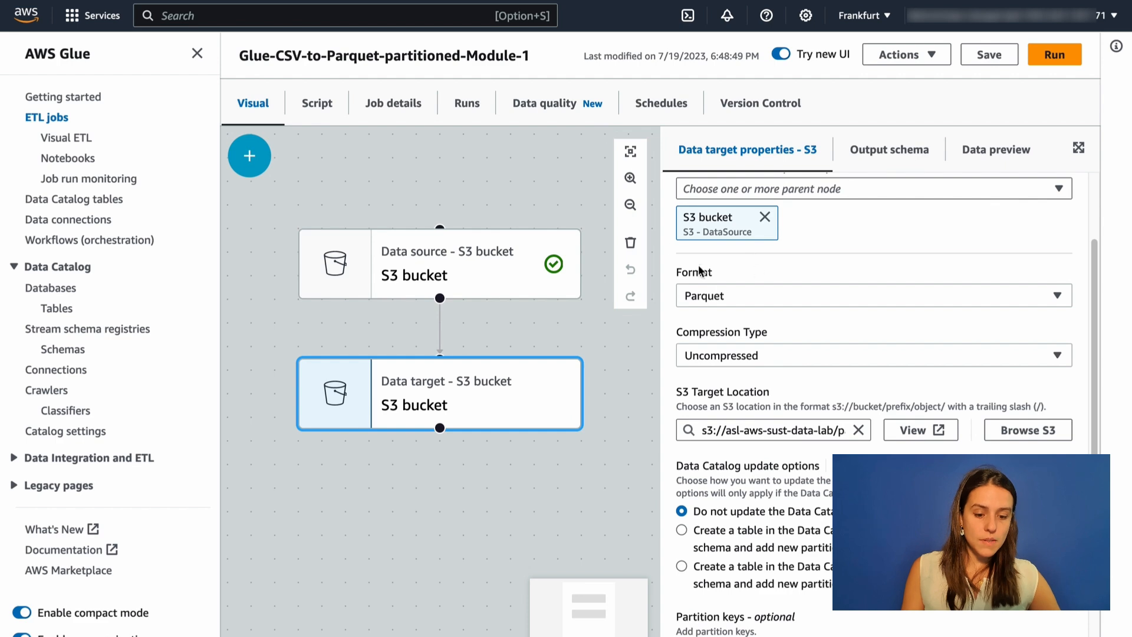
{"action": "scroll", "coordinate": [740, 339], "scroll_direction": "down", "scroll_amount": 2}
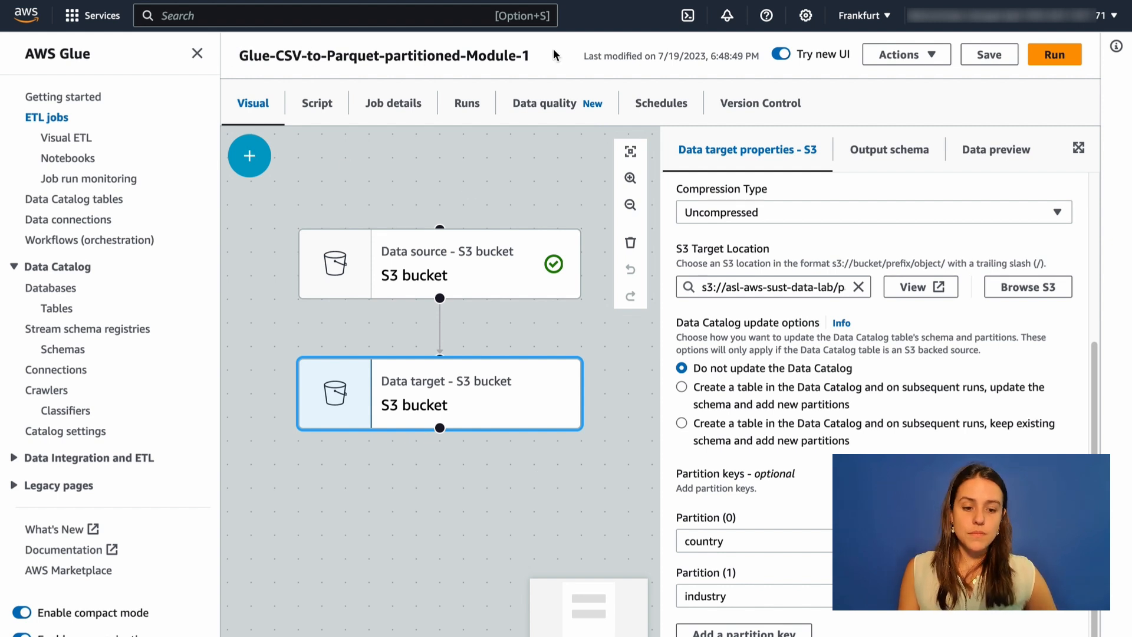
{"action": "left_click", "coordinate": [989, 56]}
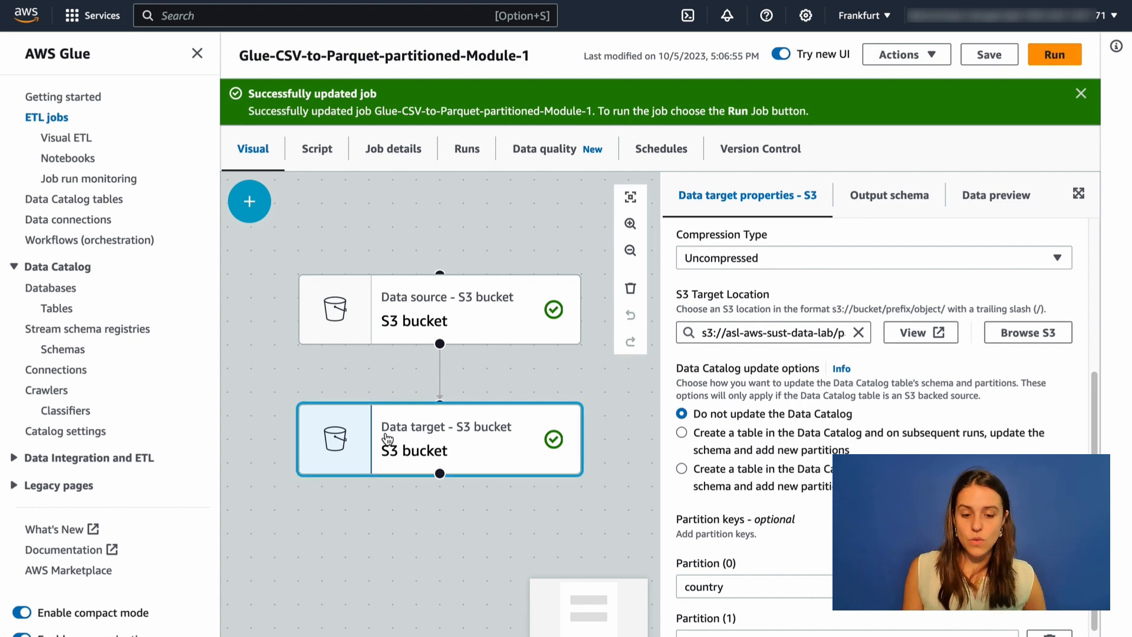
Widen the Name column in the list of all crawlers and highlight the crawler-parquet name.
{"action": "left_click", "coordinate": [55, 393]}
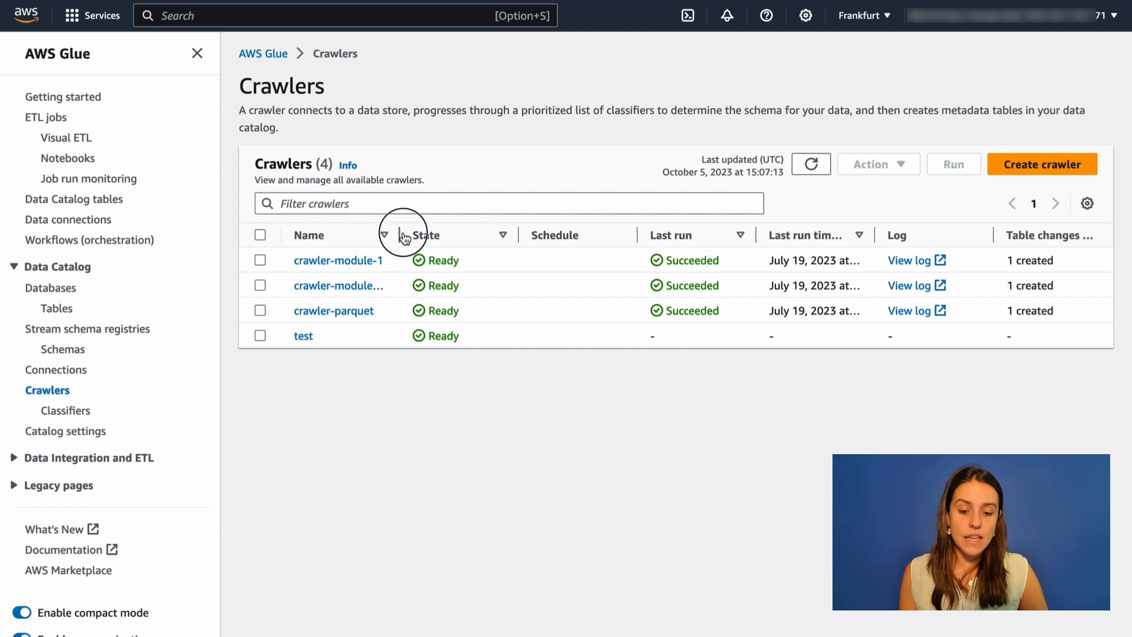
{"action": "left_click_drag", "start_coordinate": [400, 235], "coordinate": [484, 234]}
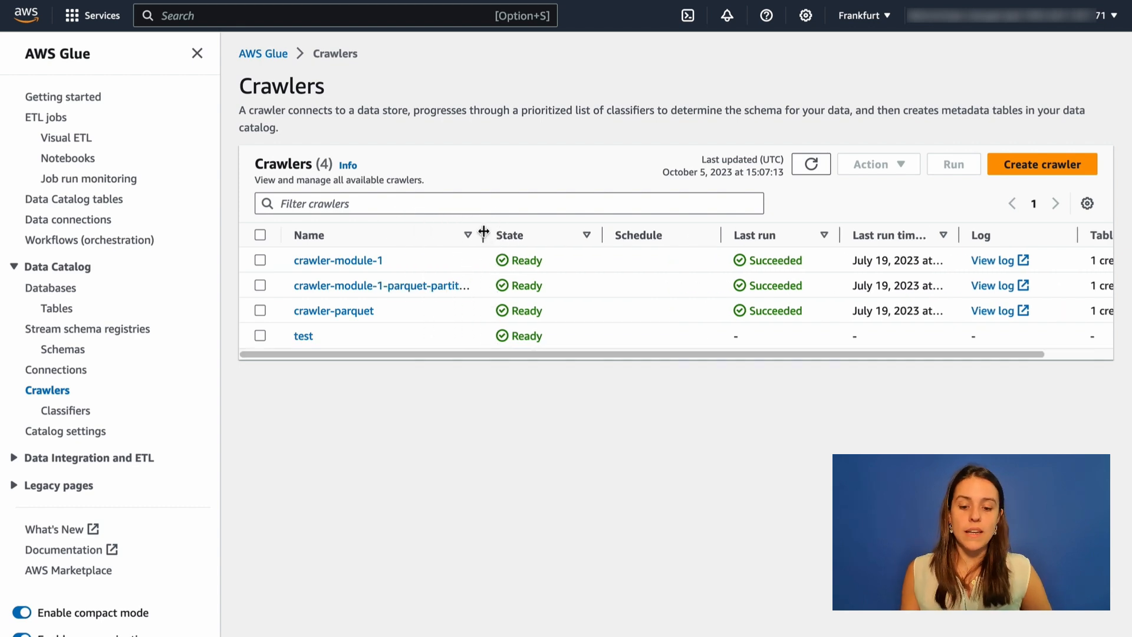
{"action": "left_click_drag", "start_coordinate": [399, 318], "coordinate": [291, 312]}
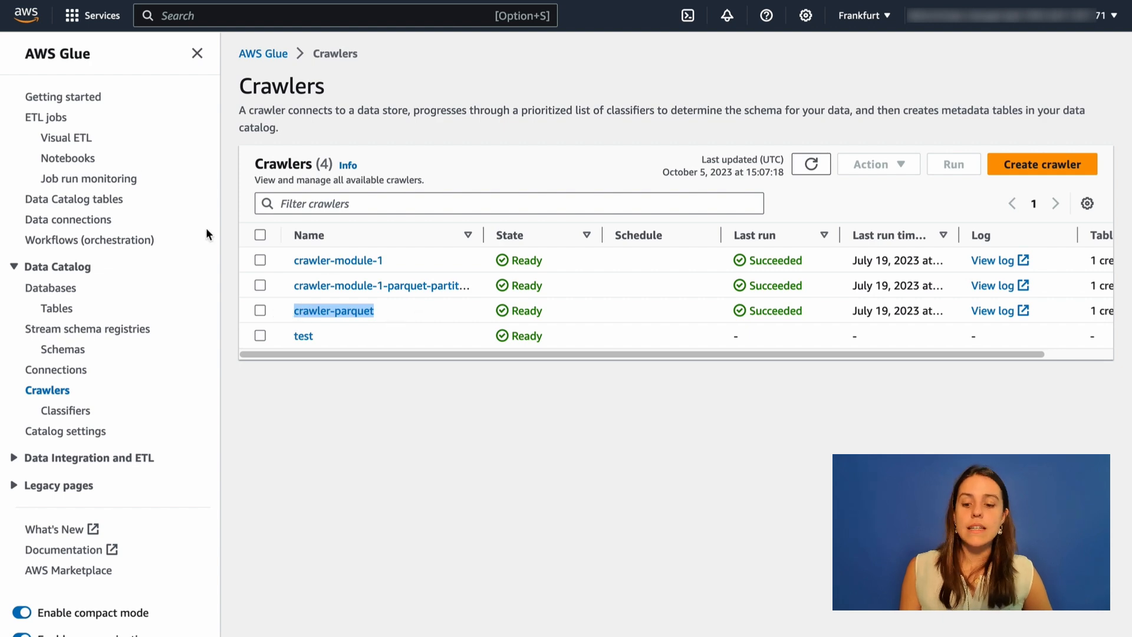
Open the parquet_partitioned table of lab-module-1-database and examine its schema and partition key columns.
{"action": "left_click", "coordinate": [63, 293]}
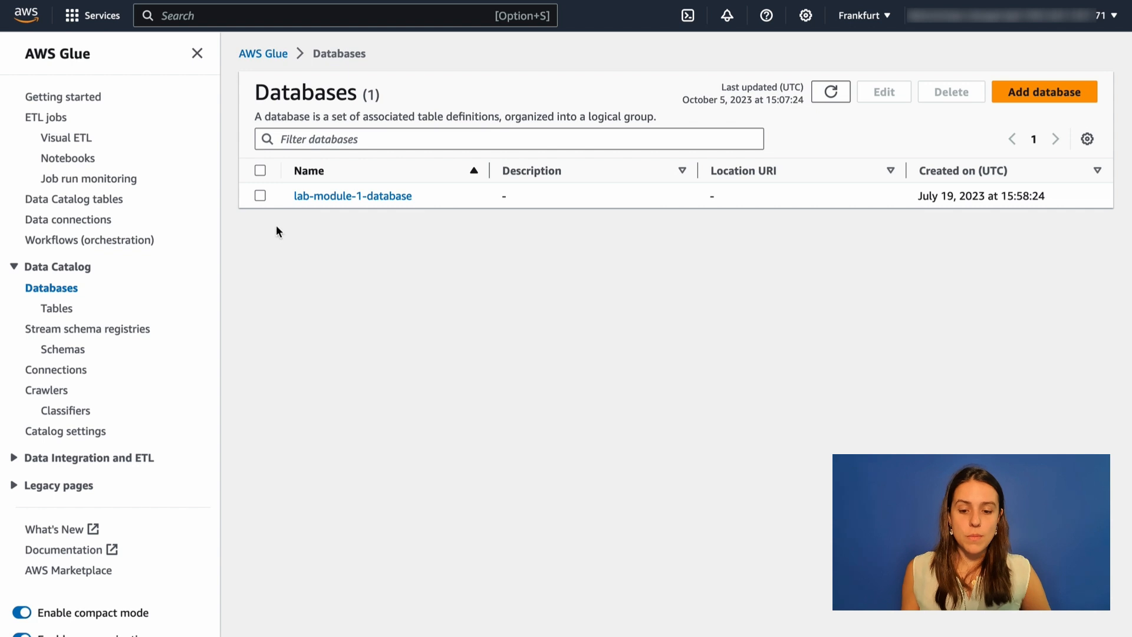
{"action": "left_click", "coordinate": [315, 198]}
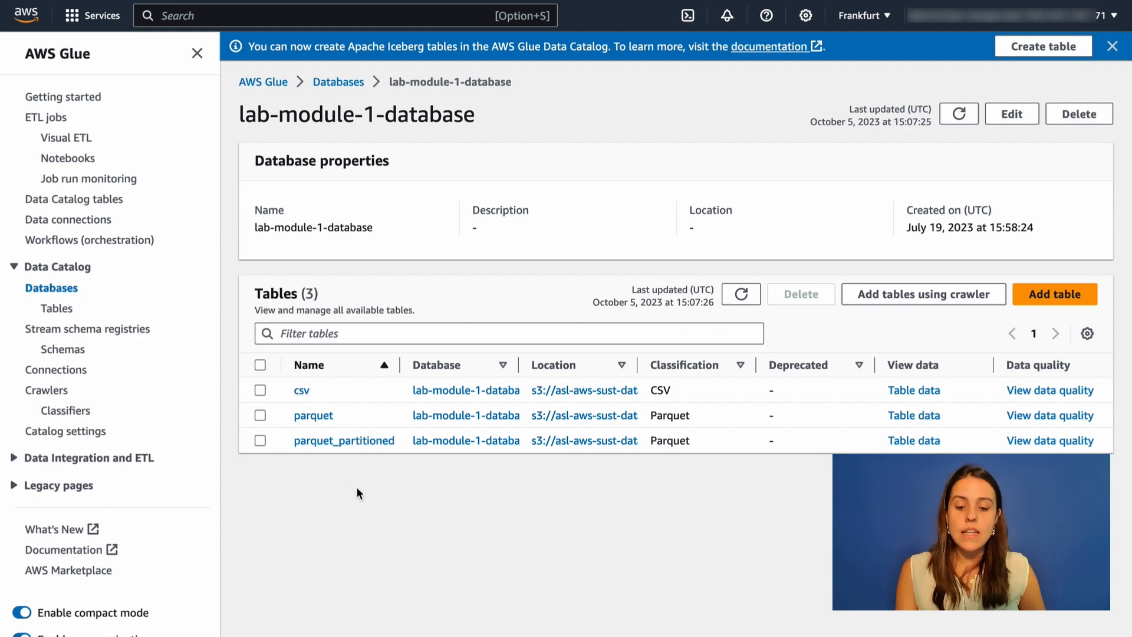
{"action": "left_click", "coordinate": [350, 441]}
{"action": "scroll", "coordinate": [505, 429], "scroll_direction": "down", "scroll_amount": 5}
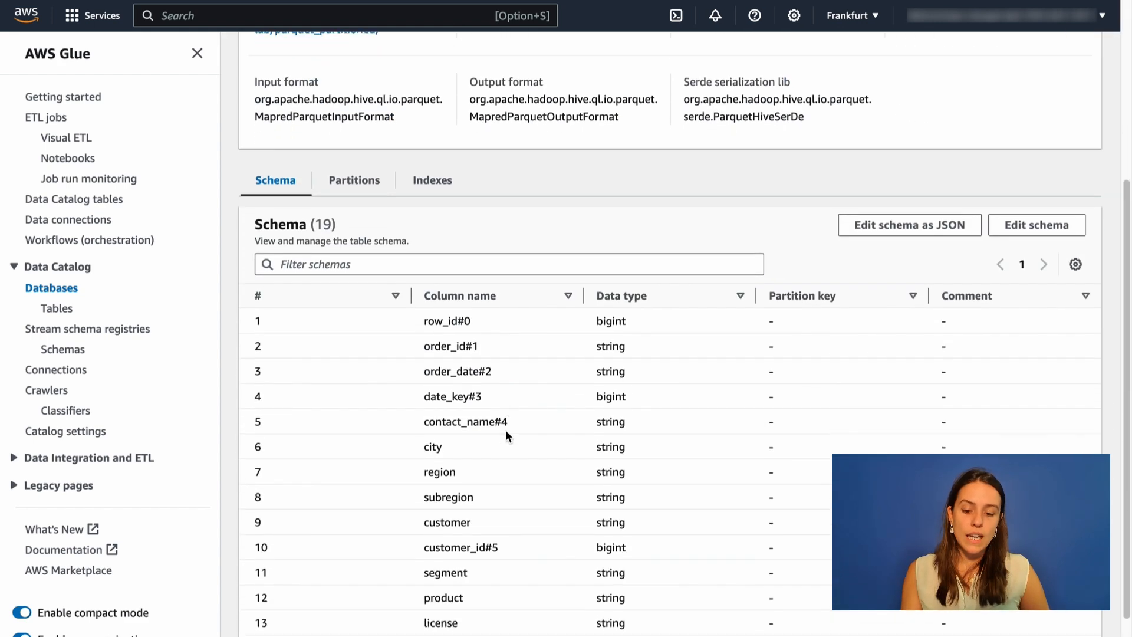
{"action": "scroll", "coordinate": [445, 287], "scroll_direction": "down", "scroll_amount": 1}
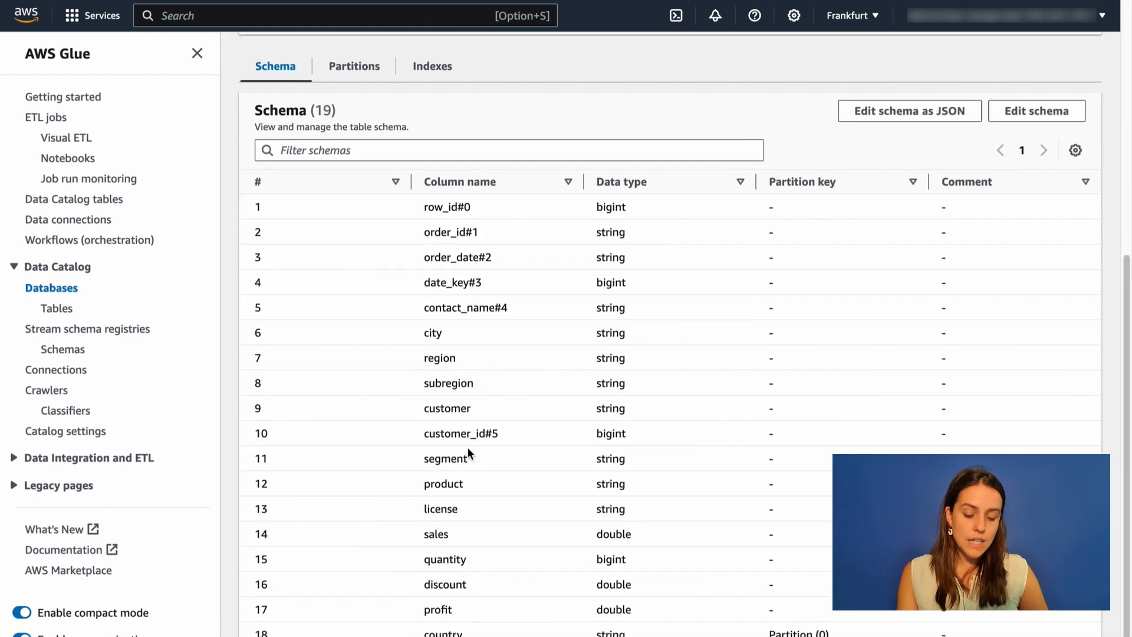
{"action": "scroll", "coordinate": [468, 448], "scroll_direction": "down", "scroll_amount": 1}
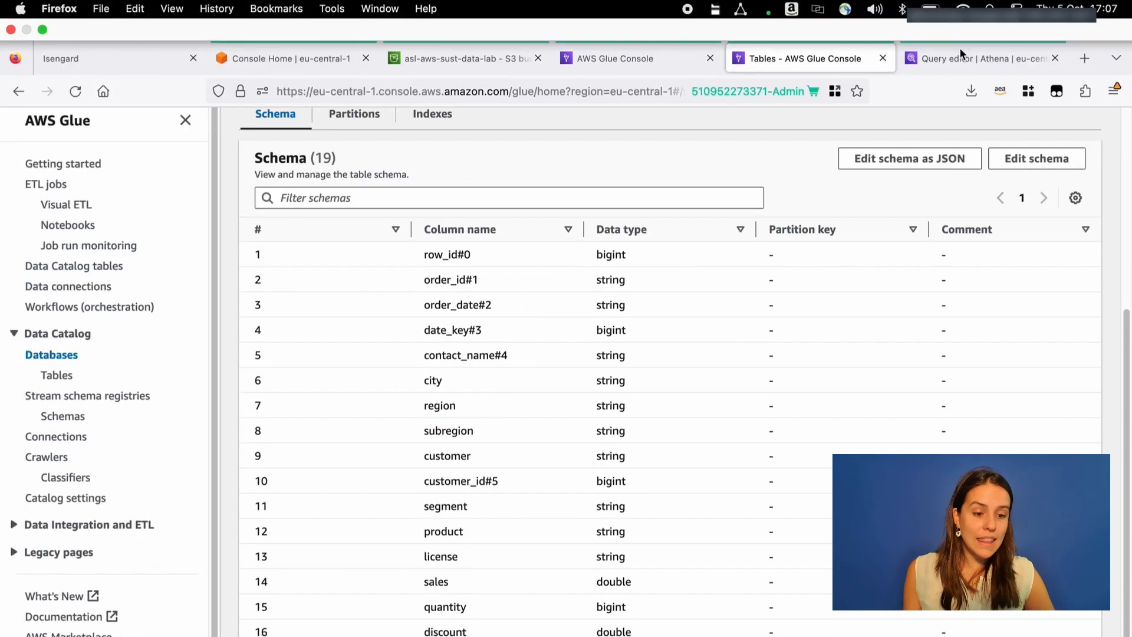
Switch to Amazon Athena and launch the query editor from its home page.
{"action": "left_click", "coordinate": [960, 58]}
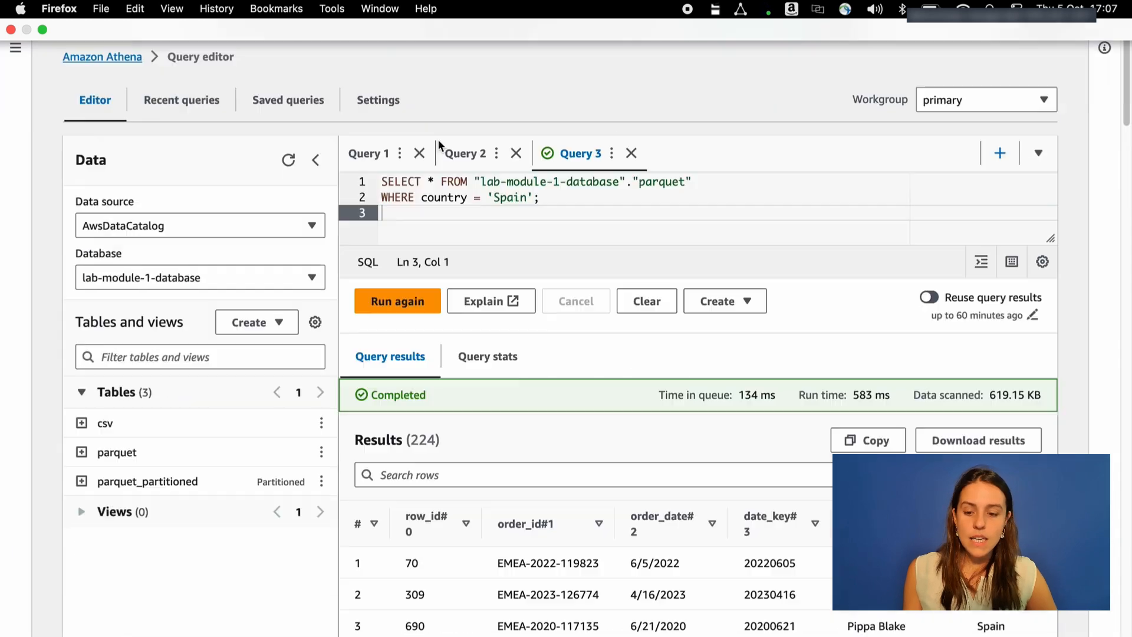
{"action": "left_click", "coordinate": [73, 59]}
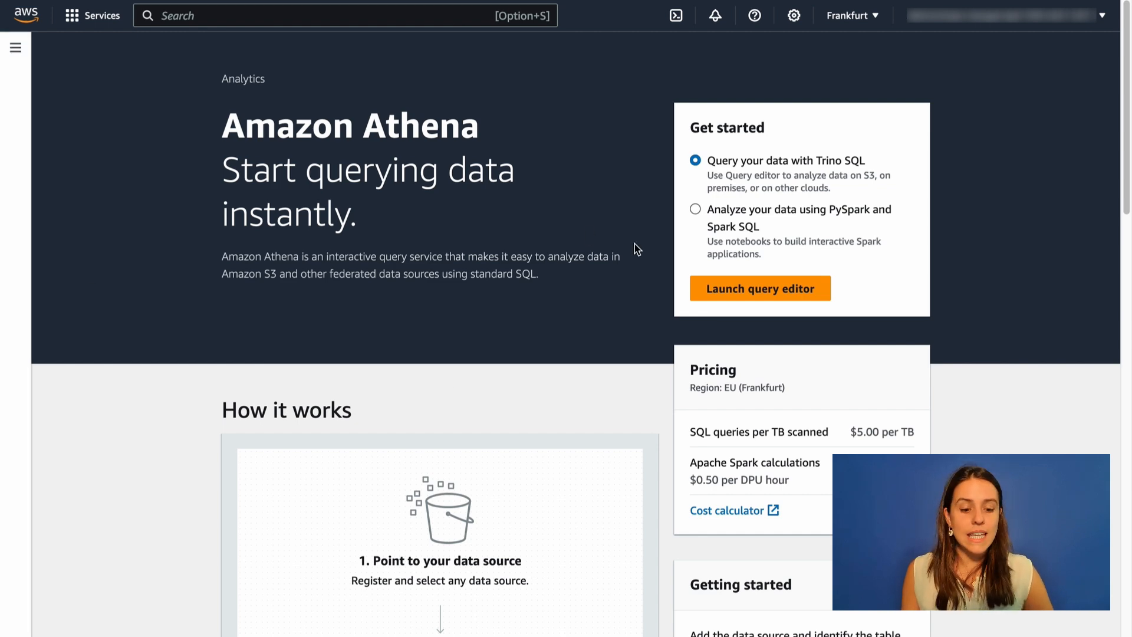
{"action": "left_click", "coordinate": [743, 287]}
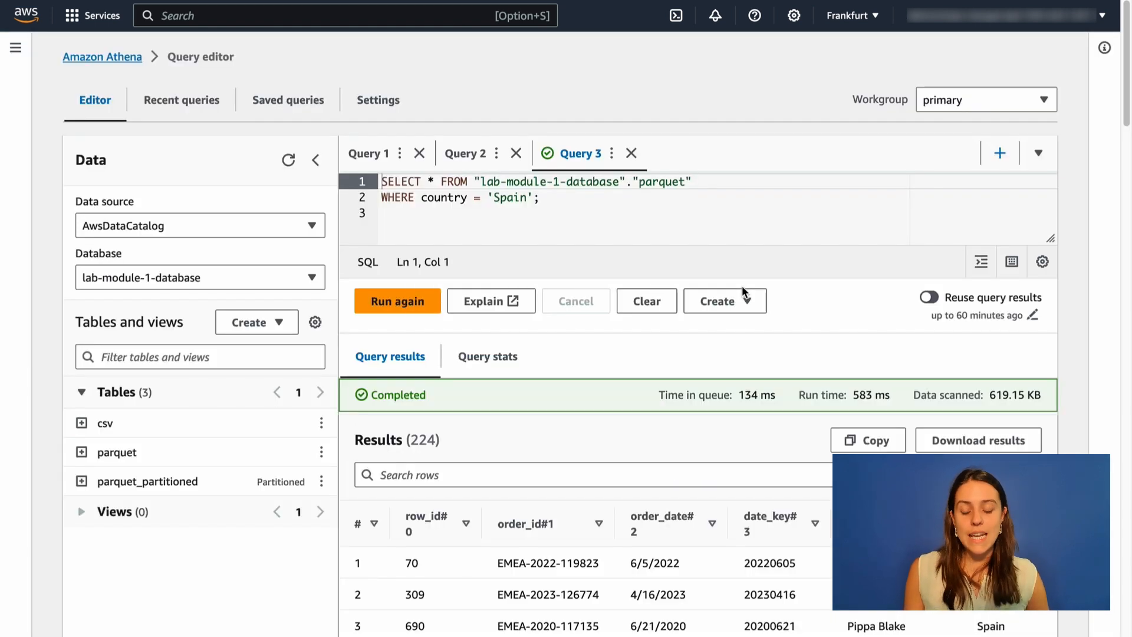
Keep AwsDataCatalog as the query data source and choose lab-module-1-database as the database.
{"action": "left_click", "coordinate": [201, 229]}
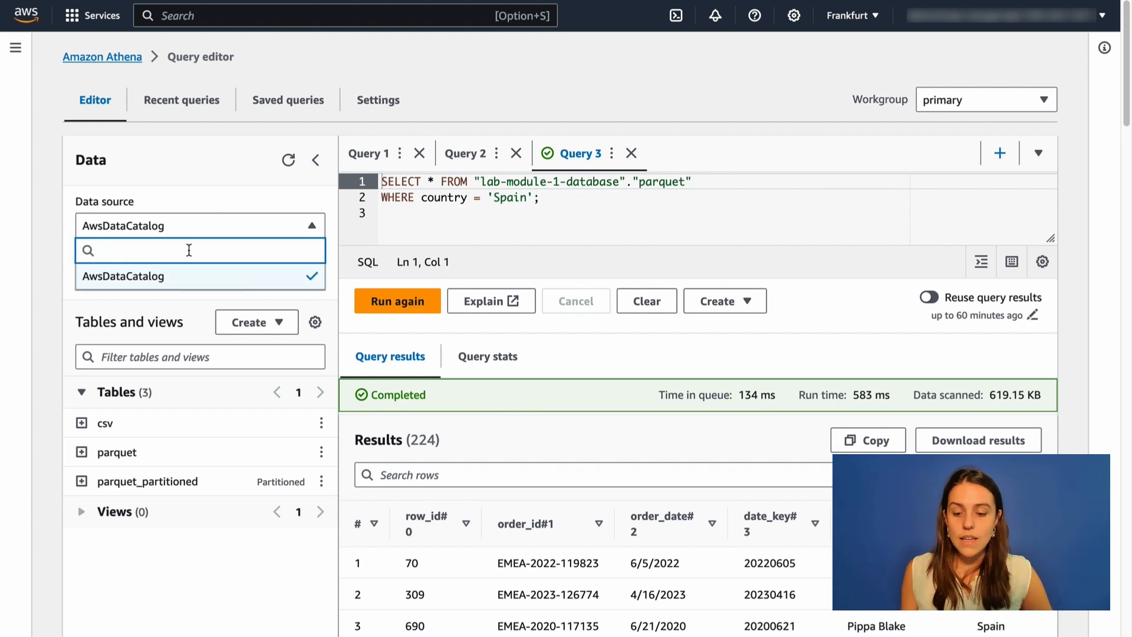
{"action": "left_click", "coordinate": [179, 195]}
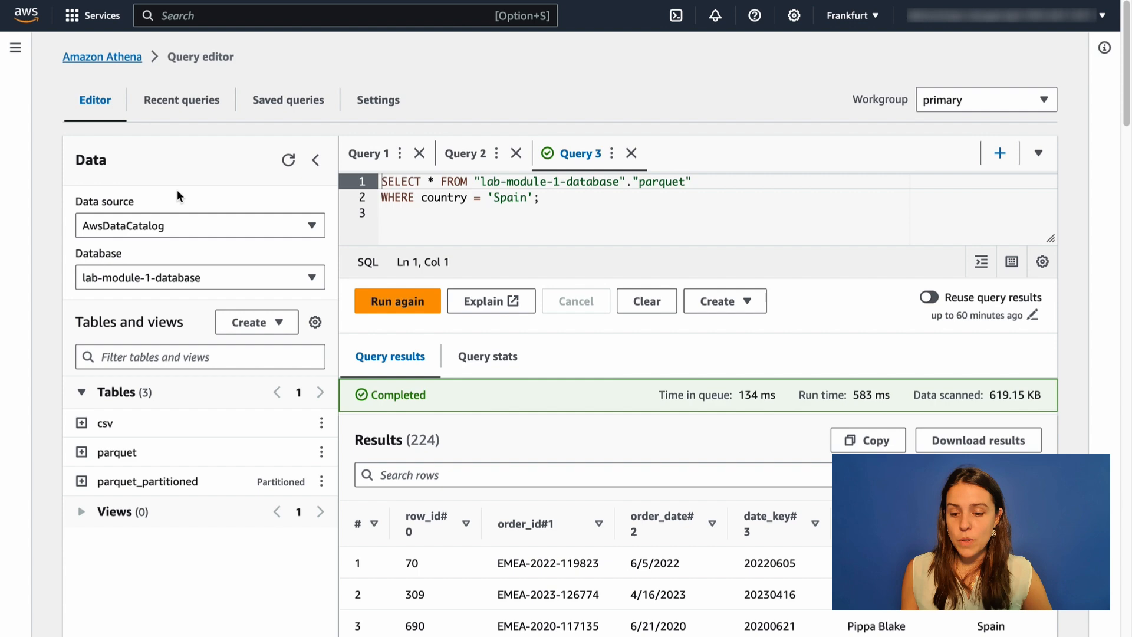
{"action": "left_click", "coordinate": [214, 271]}
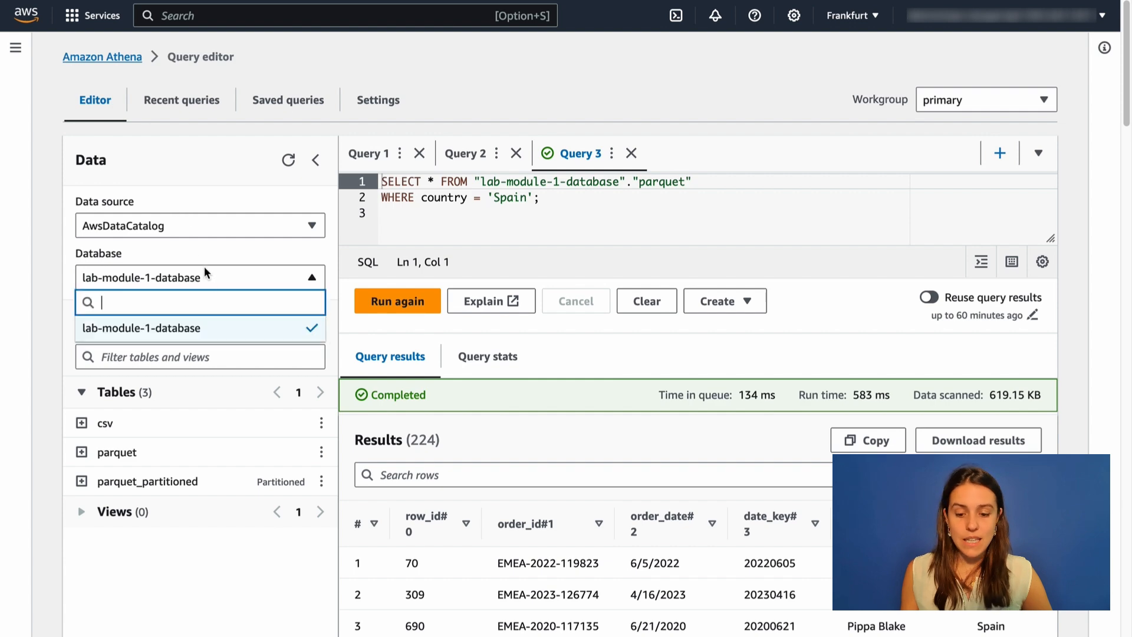
{"action": "left_click", "coordinate": [101, 331]}
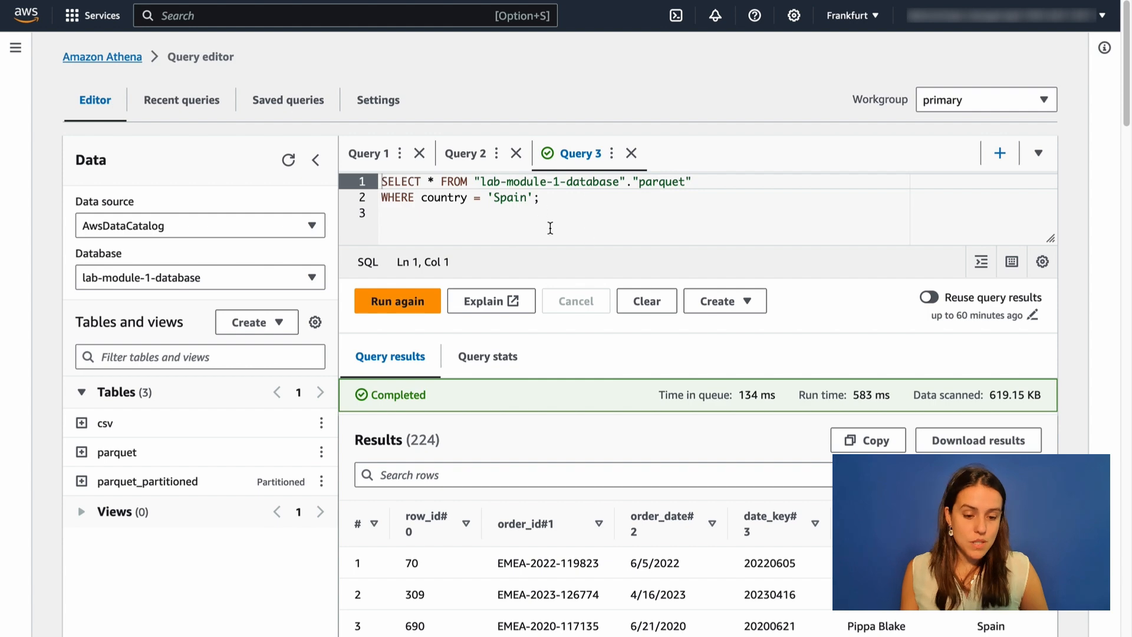
Rerun the Query 3 statement that selects all rows from the parquet table where country = 'Spain', and look through its results.
{"action": "left_click", "coordinate": [605, 213]}
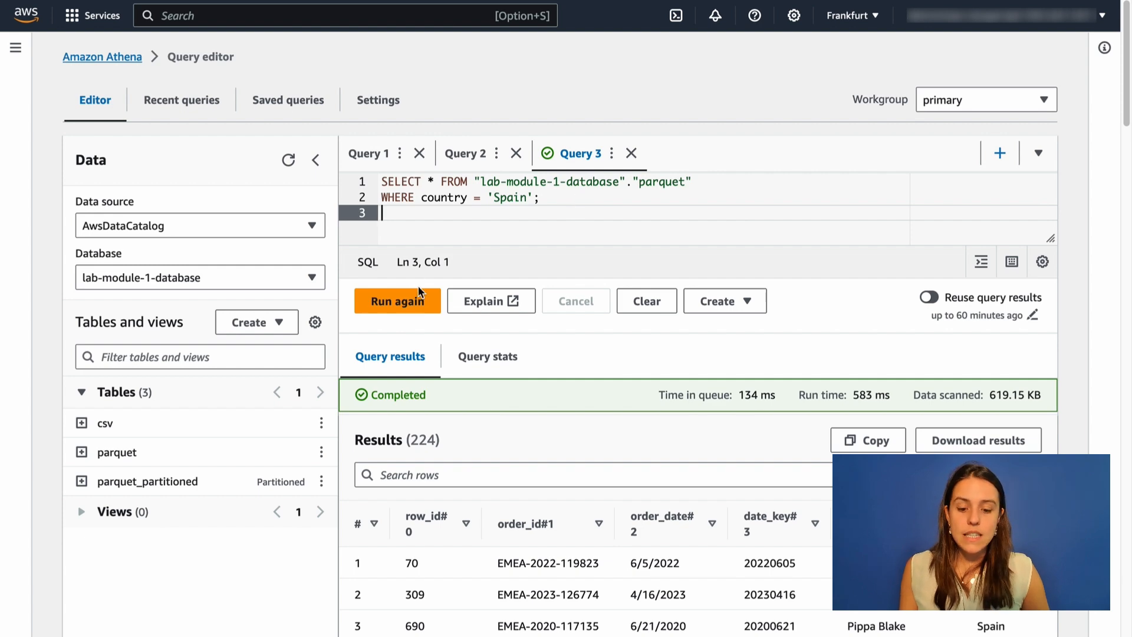
{"action": "left_click", "coordinate": [392, 301]}
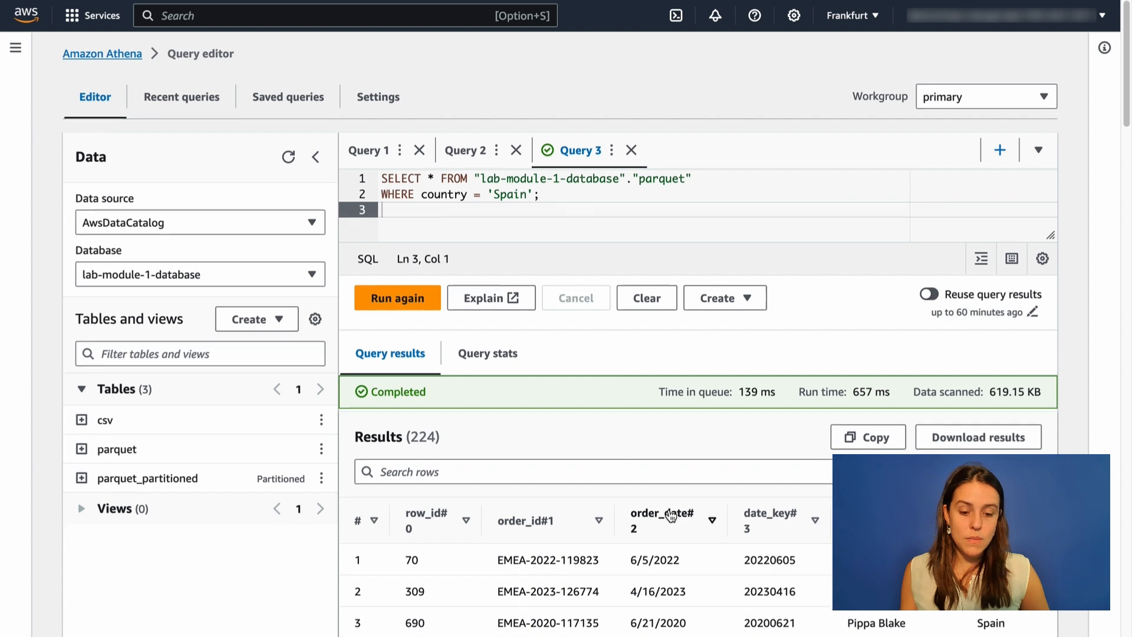
{"action": "scroll", "coordinate": [671, 515], "scroll_direction": "down", "scroll_amount": 3}
{"action": "scroll", "coordinate": [669, 510], "scroll_direction": "down", "scroll_amount": 3}
{"action": "scroll", "coordinate": [668, 509], "scroll_direction": "right", "scroll_amount": 2}
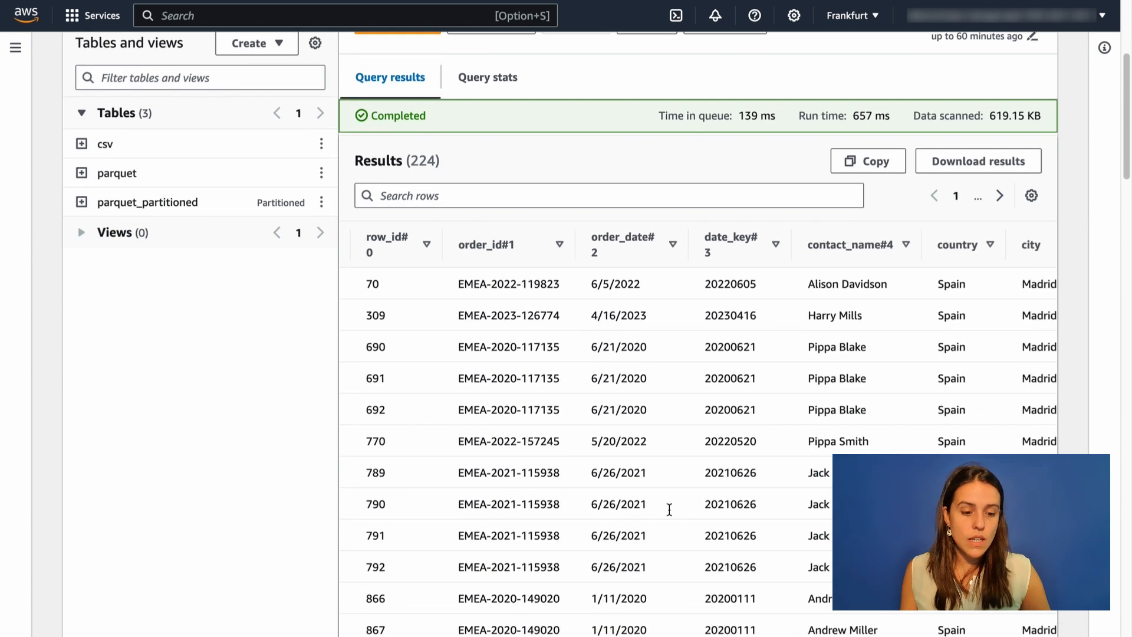
{"action": "scroll", "coordinate": [668, 508], "scroll_direction": "left", "scroll_amount": 2}
{"action": "scroll", "coordinate": [668, 508], "scroll_direction": "down", "scroll_amount": 10}
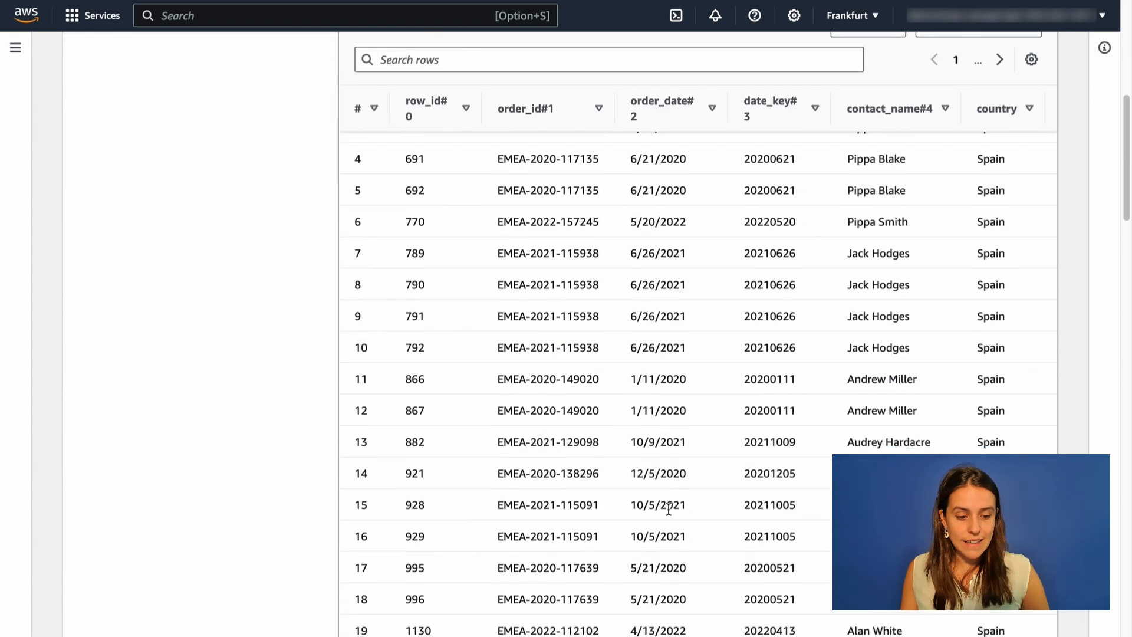
{"action": "scroll", "coordinate": [668, 509], "scroll_direction": "up", "scroll_amount": 15}
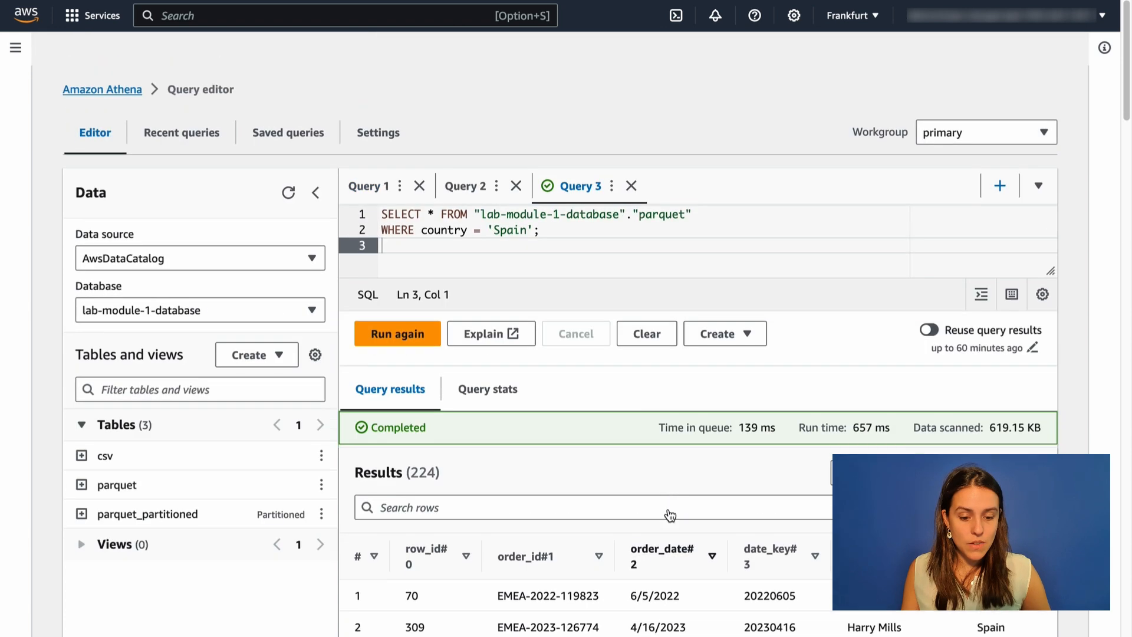
{"action": "scroll", "coordinate": [929, 622], "scroll_direction": "down", "scroll_amount": 2}
{"action": "scroll", "coordinate": [701, 217], "scroll_direction": "up", "scroll_amount": 2}
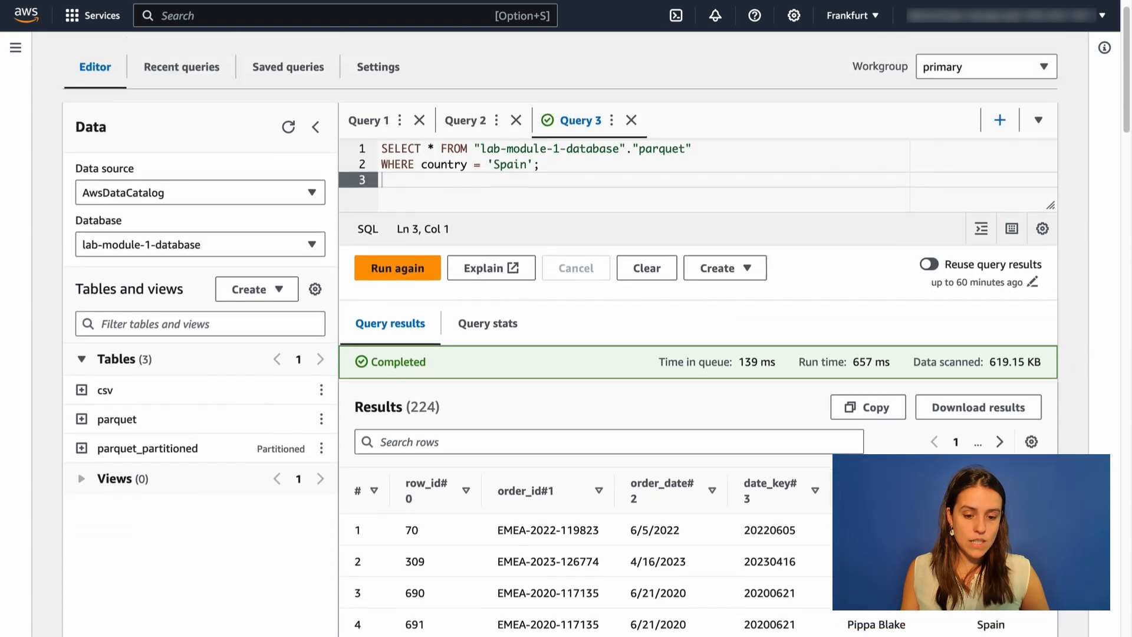